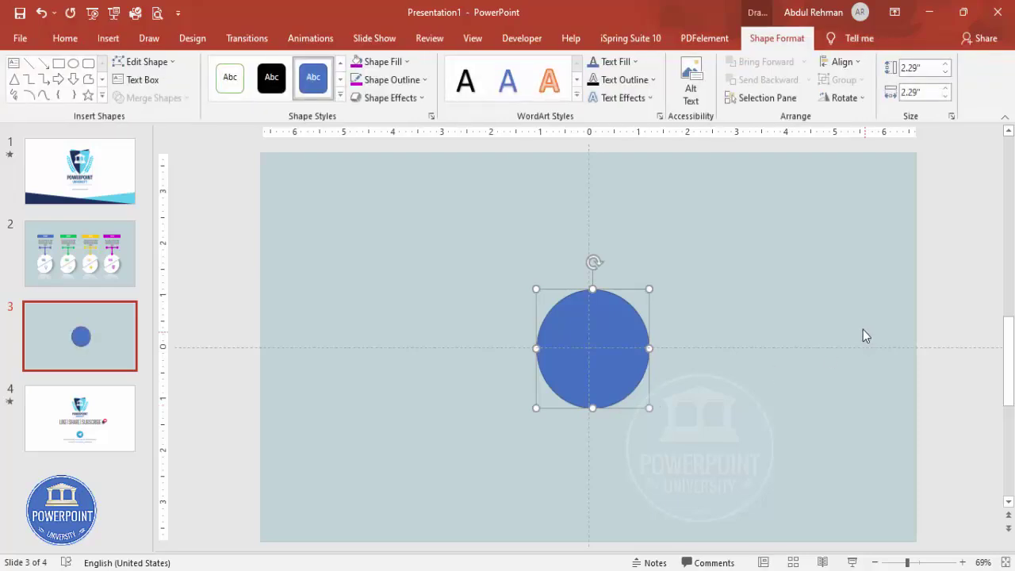
# - Make the circle white with no outline and centre it on the slide
pyautogui.click(404, 81)
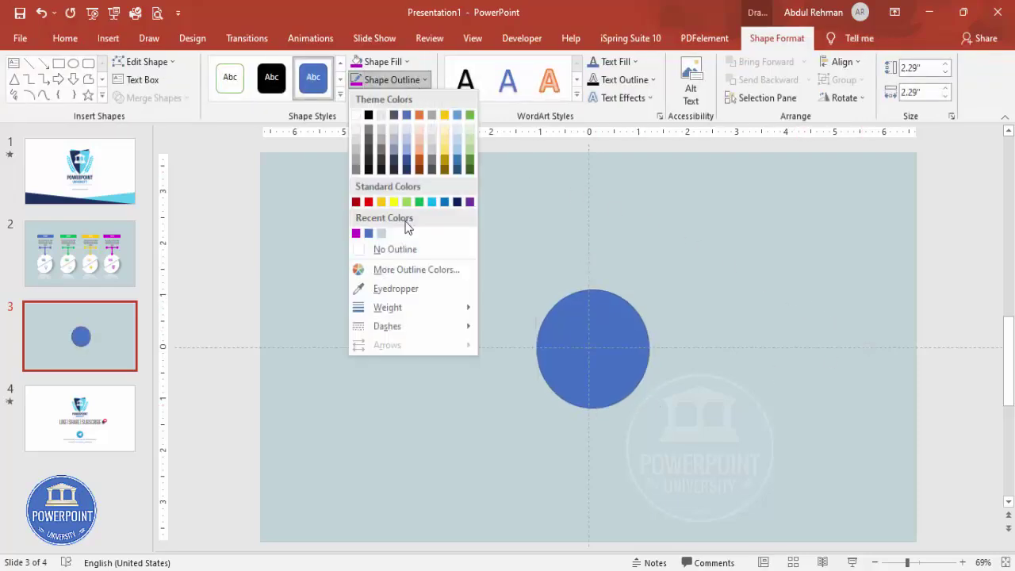
pyautogui.click(410, 246)
pyautogui.click(399, 64)
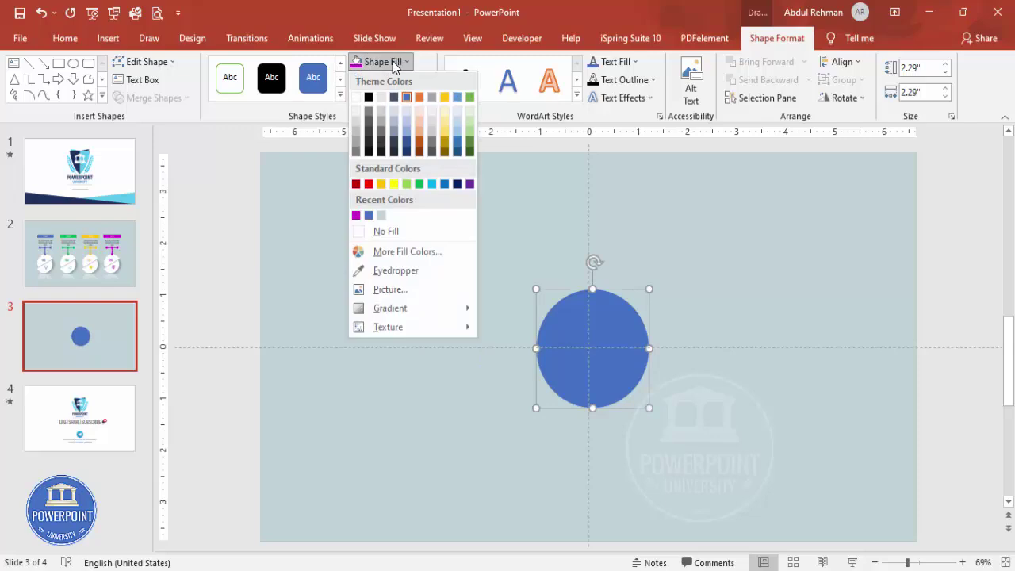
pyautogui.click(356, 93)
pyautogui.click(841, 62)
pyautogui.click(865, 99)
pyautogui.click(841, 62)
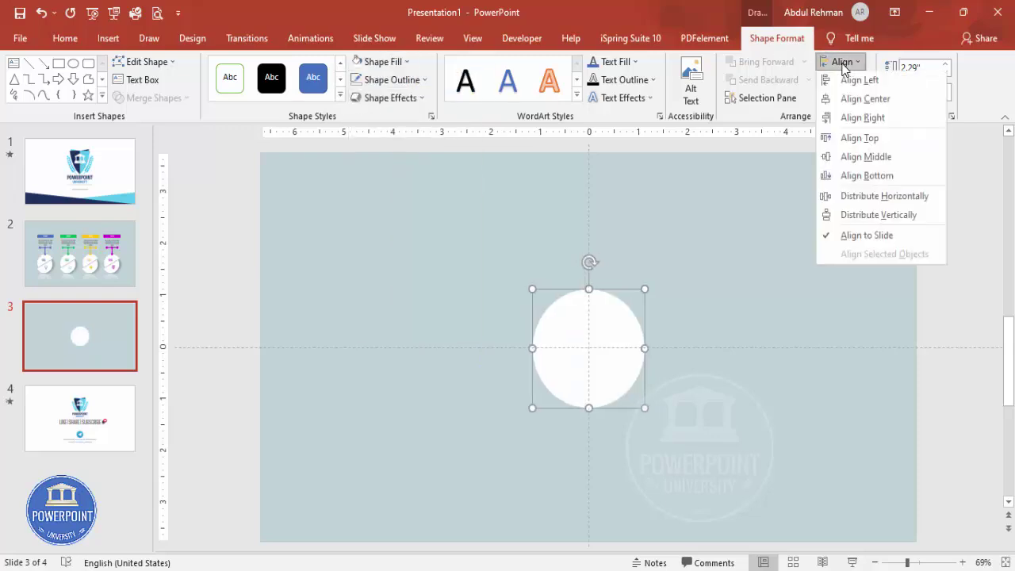
pyautogui.click(873, 162)
pyautogui.click(656, 300)
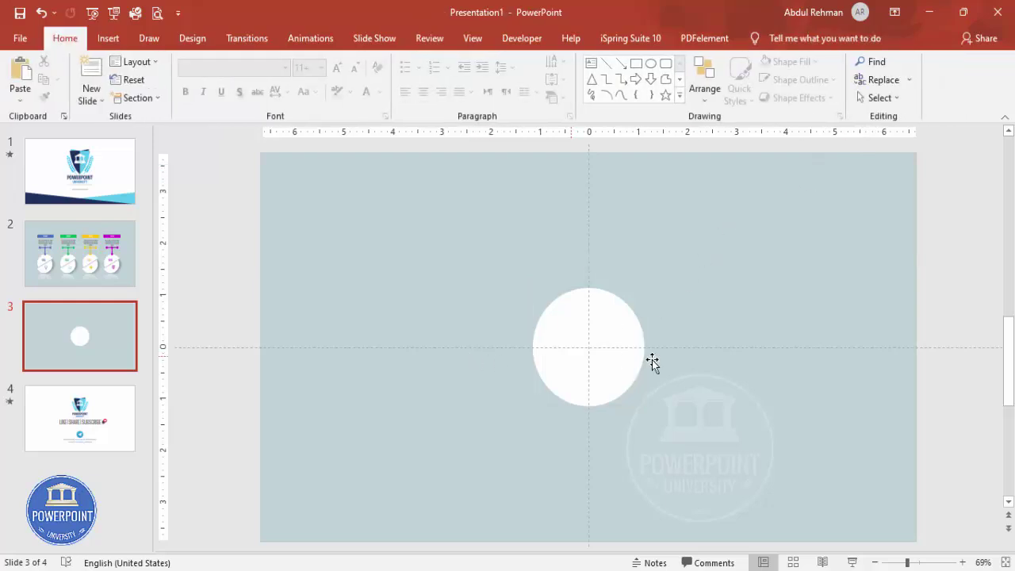
# - Draw an outline-free rectangle covering the circle's lower half
pyautogui.click(108, 38)
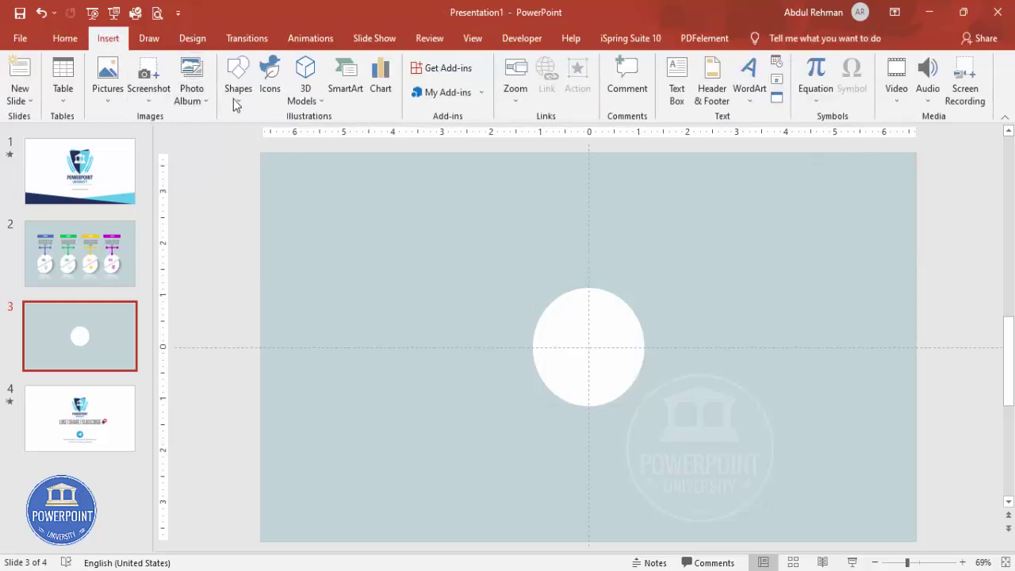
pyautogui.click(238, 79)
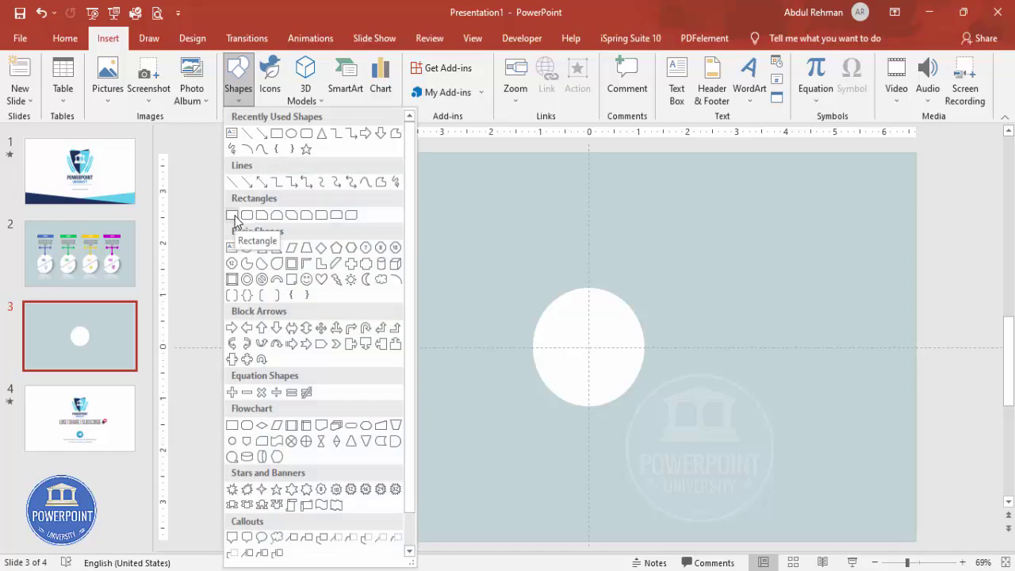
pyautogui.click(232, 215)
pyautogui.moveTo(492, 347); pyautogui.dragTo(696, 418)
pyautogui.click(388, 81)
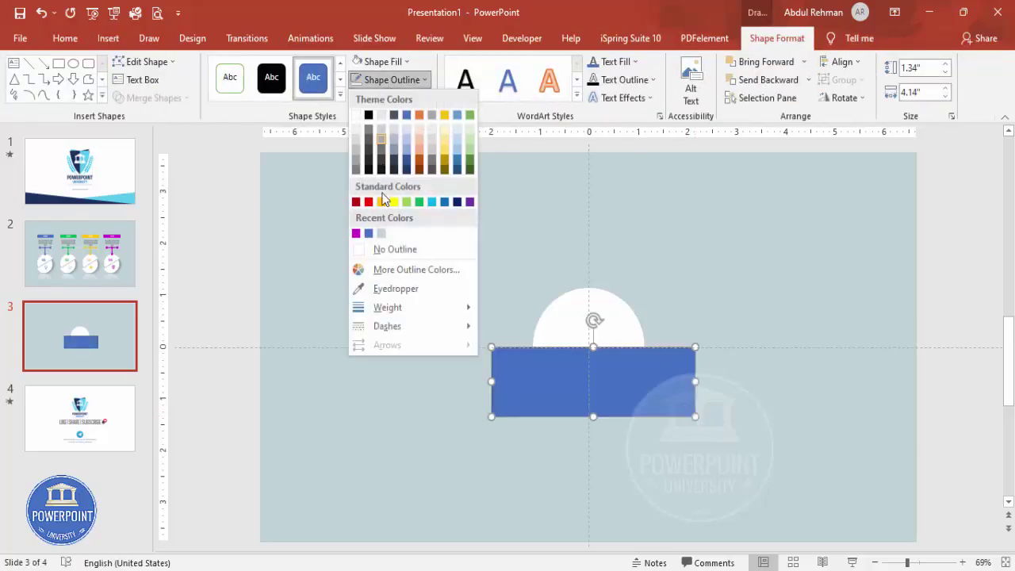
pyautogui.click(388, 251)
pyautogui.click(757, 395)
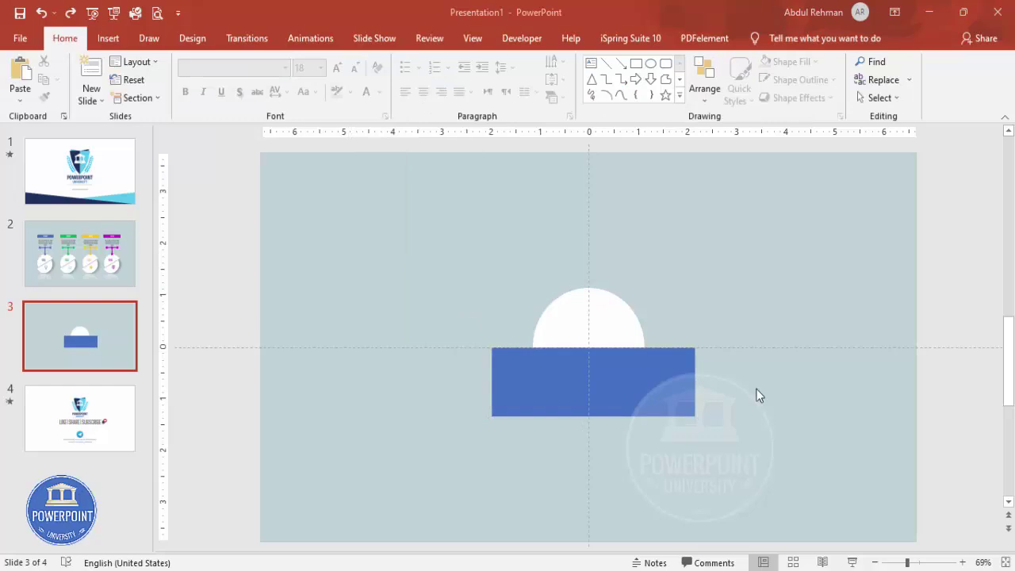
# - Select the rectangle and circle together and open Merge Shapes
pyautogui.click(676, 387)
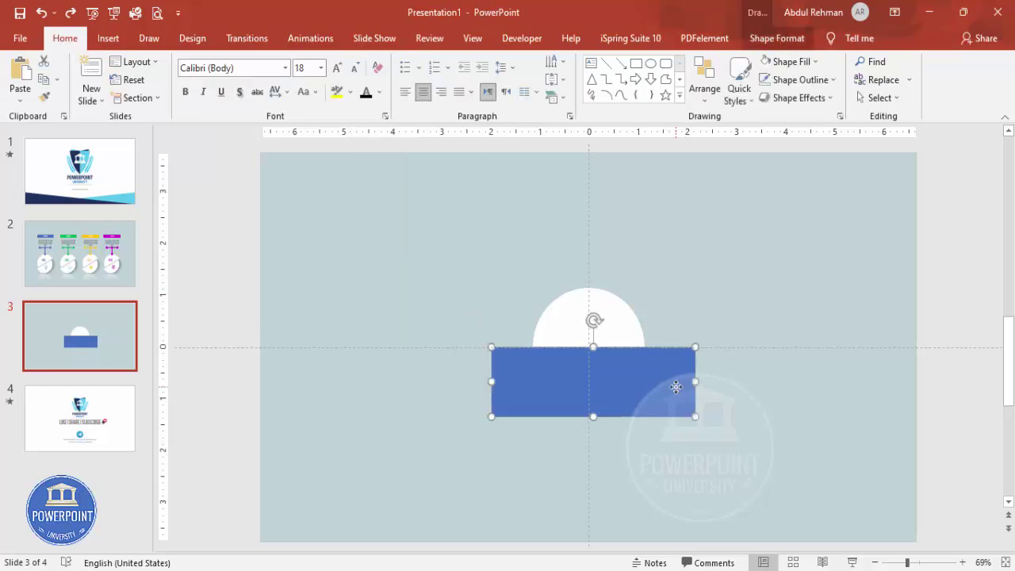
pyautogui.keyDown('shift'); pyautogui.click(616, 314); pyautogui.keyUp('shift')
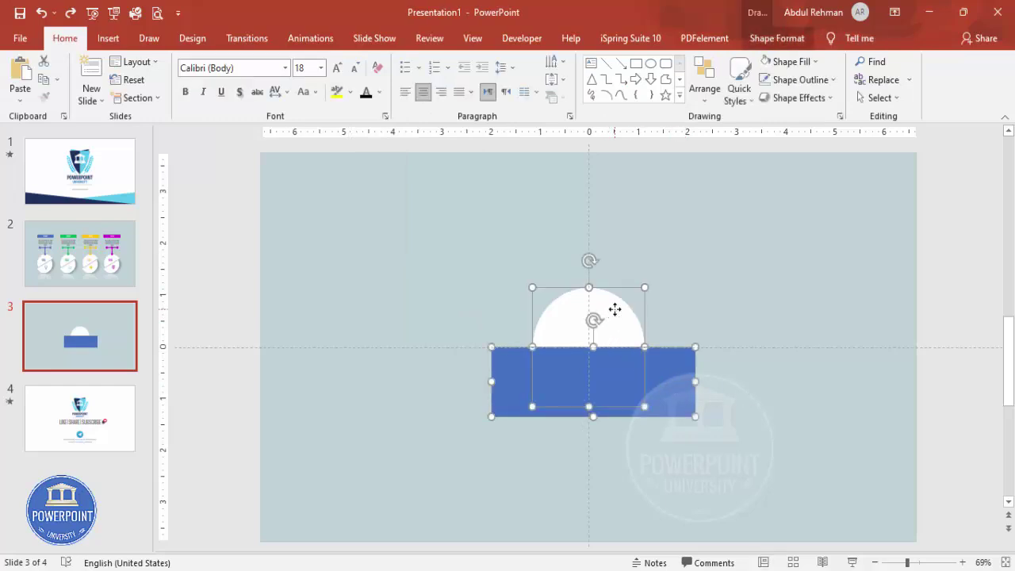
pyautogui.click(777, 38)
pyautogui.click(177, 100)
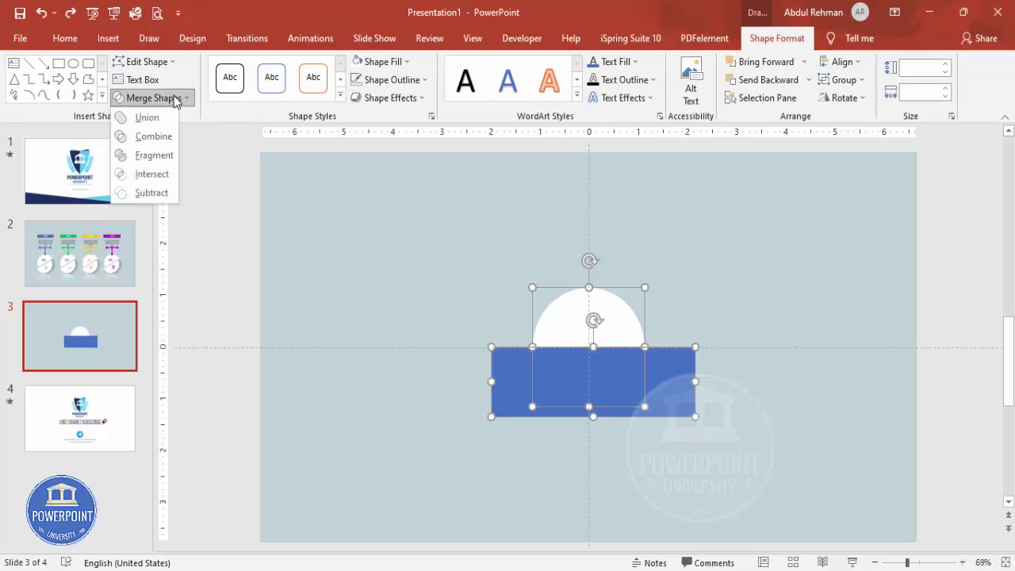
# - Fragment the shapes and delete the leftover rectangle piece
pyautogui.click(166, 156)
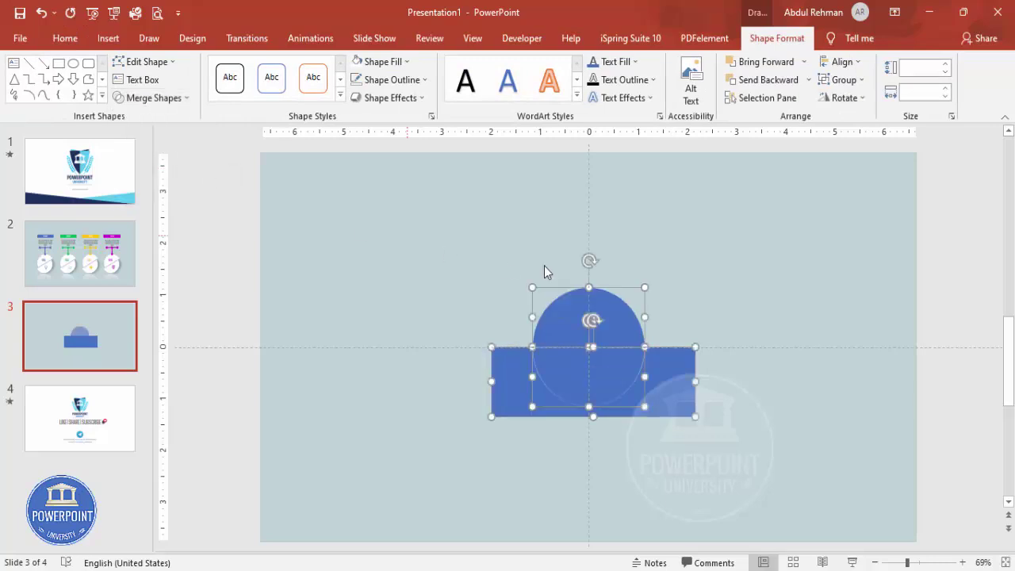
pyautogui.click(728, 278)
pyautogui.moveTo(675, 380); pyautogui.dragTo(735, 429)
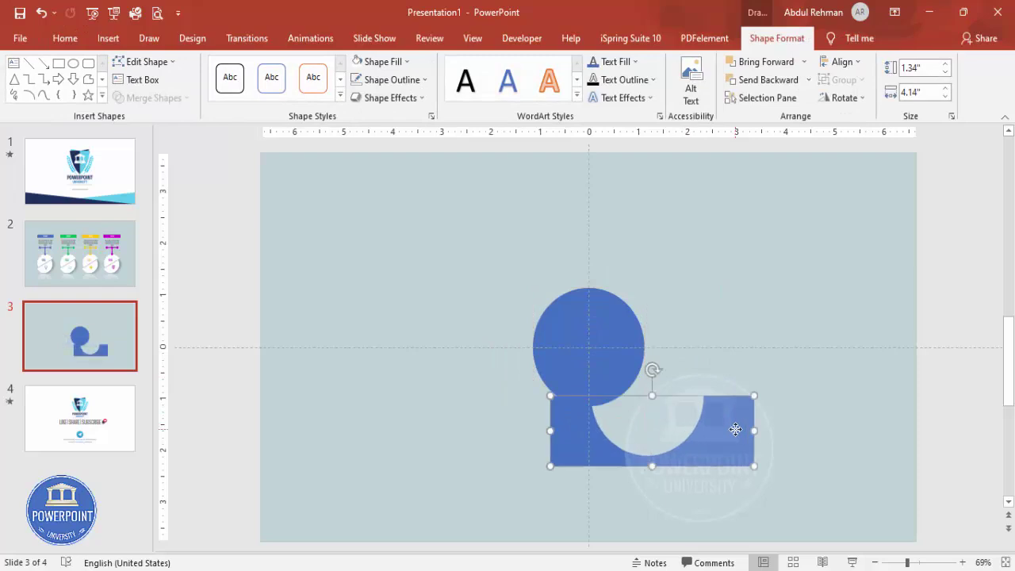
pyautogui.press('Delete')
pyautogui.moveTo(598, 379); pyautogui.dragTo(674, 380)
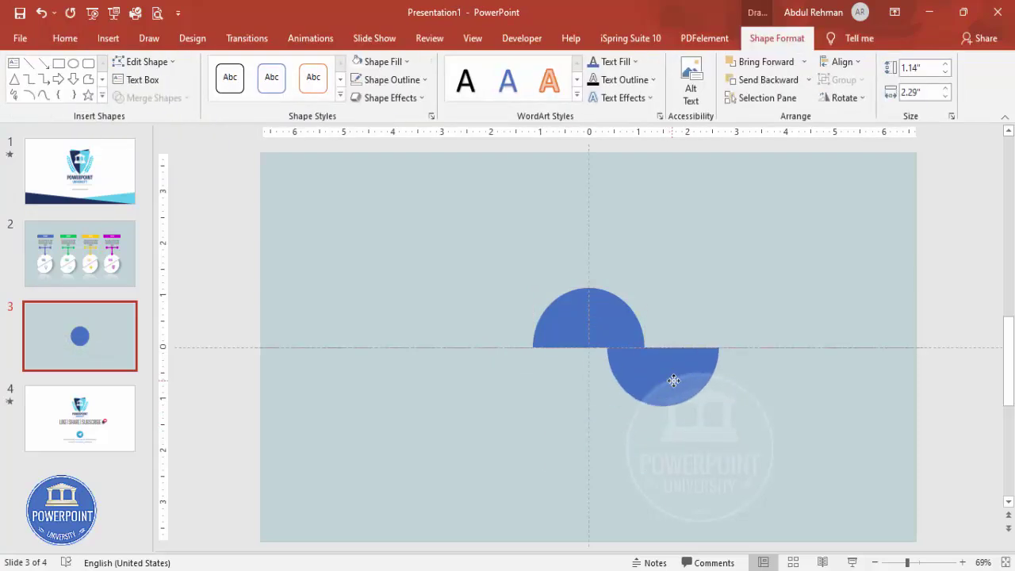
pyautogui.hotkey('ctrl', 'z')
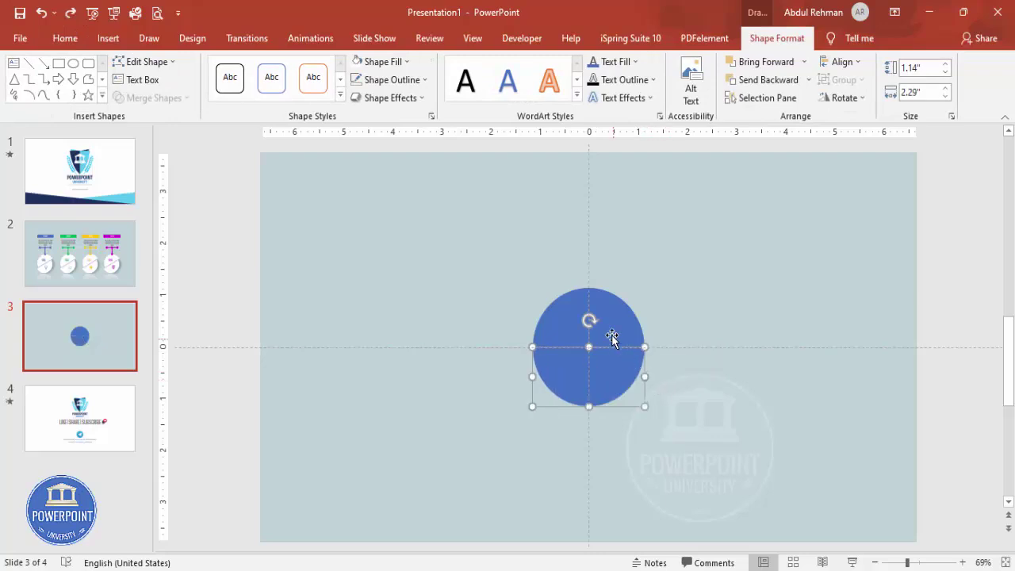
# - Select both half-circles and fill them white
pyautogui.keyDown('shift'); pyautogui.click(611, 335); pyautogui.keyUp('shift')
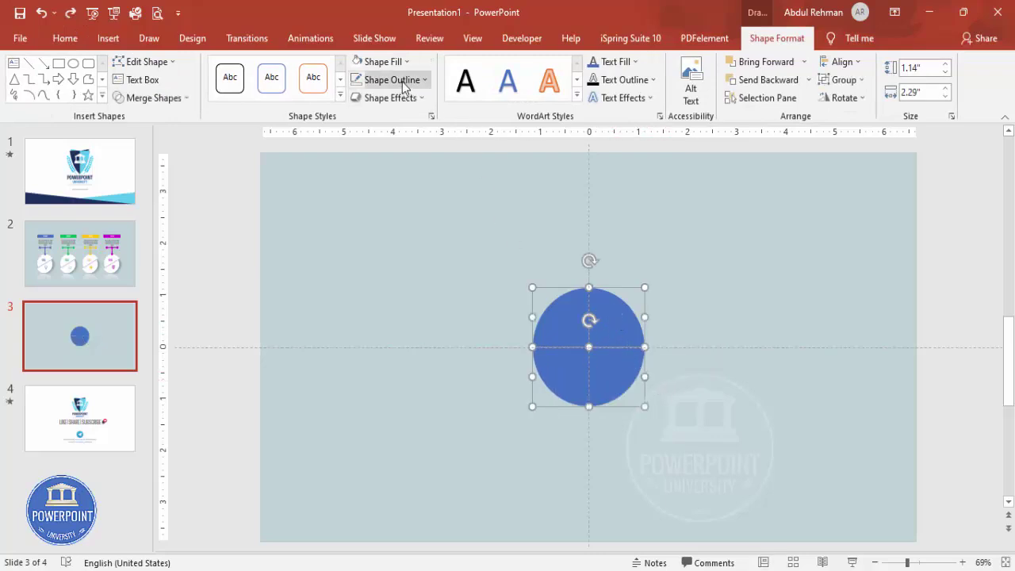
pyautogui.click(389, 61)
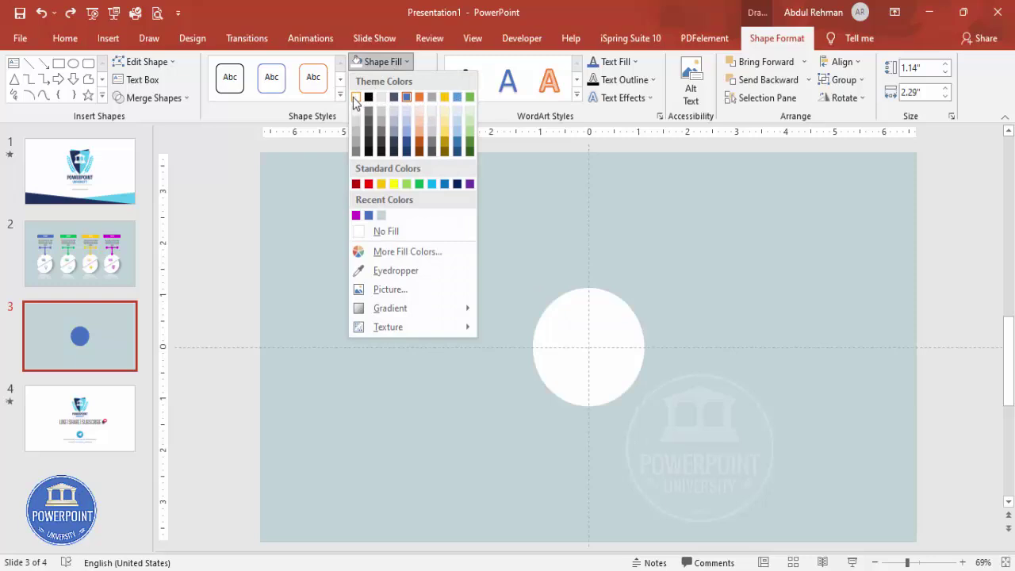
pyautogui.click(355, 97)
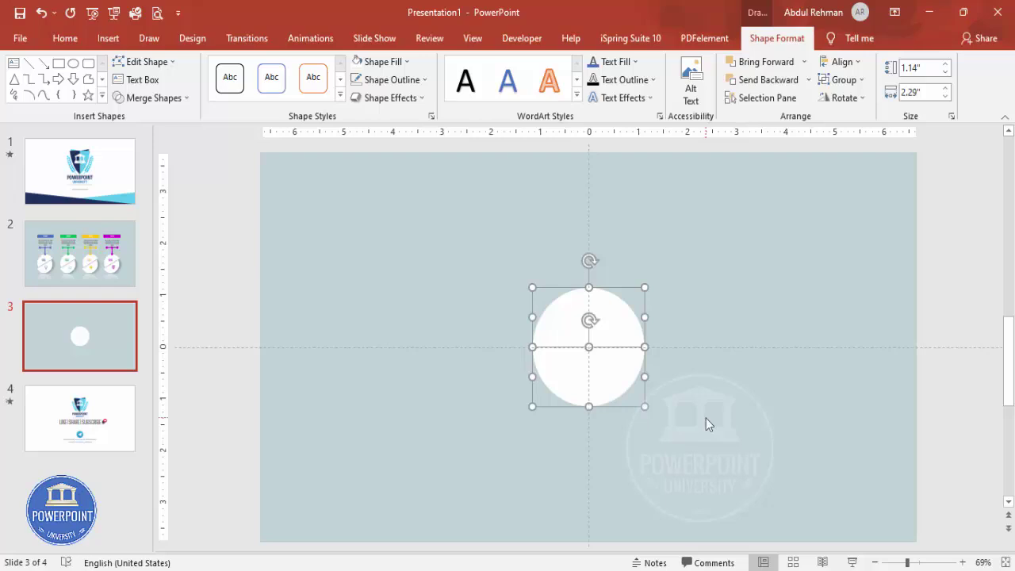
# - Rotate both white halves counter-clockwise about 30°
pyautogui.hotkey('alt', 'Left')
pyautogui.hotkey('alt', 'Left')
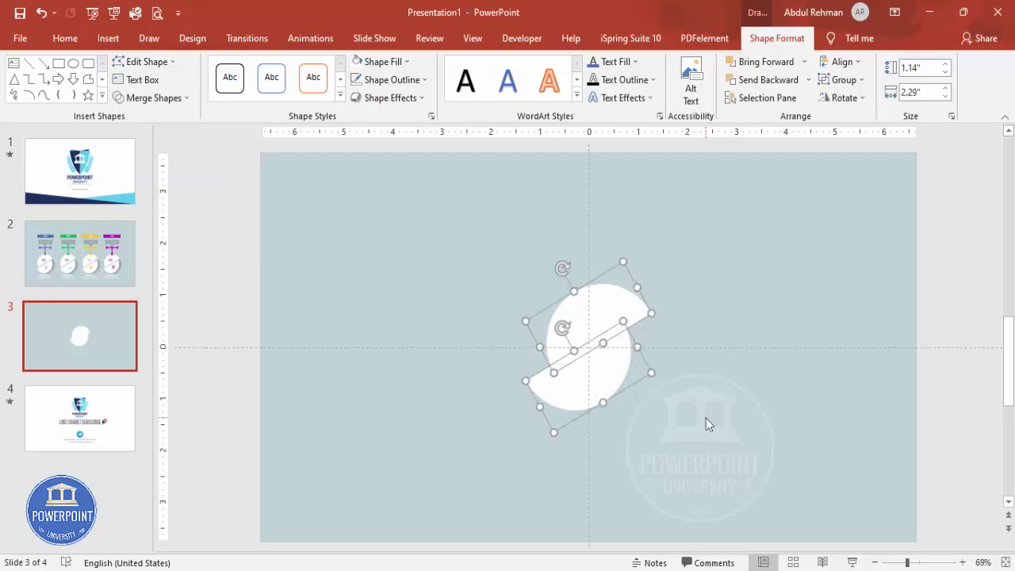
pyautogui.click(639, 384)
pyautogui.moveTo(612, 369); pyautogui.dragTo(627, 375)
pyautogui.hotkey('ctrl', 'z')
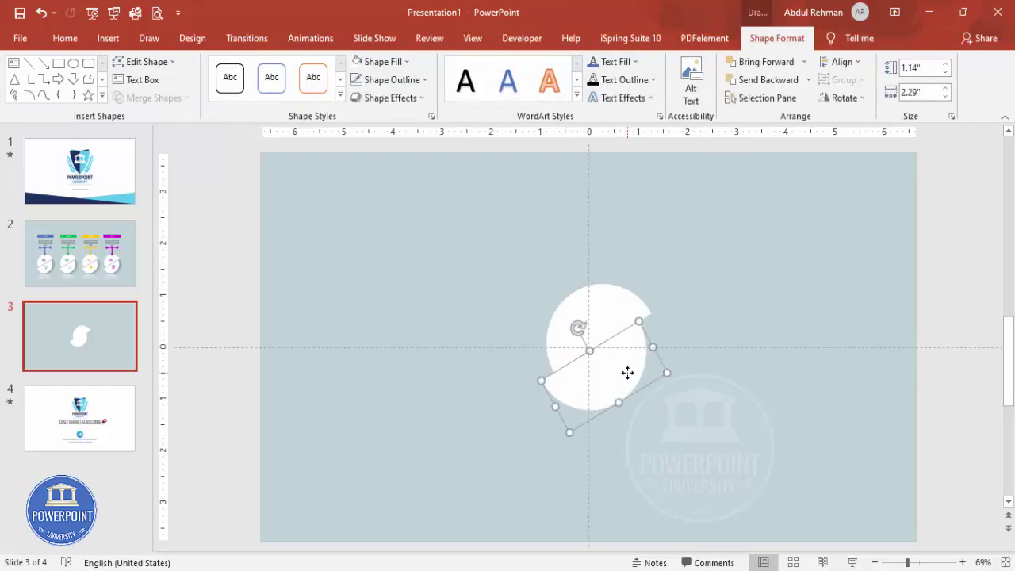
# - Nudge the lower half to open a diagonal gap, then move the pill lower left
pyautogui.hotkey('ctrl', 'Down')
pyautogui.hotkey('ctrl', 'Down')
pyautogui.hotkey('ctrl', 'Down')
pyautogui.hotkey('ctrl', 'Down')
pyautogui.hotkey('ctrl', 'Right')
pyautogui.hotkey('ctrl', 'Right')
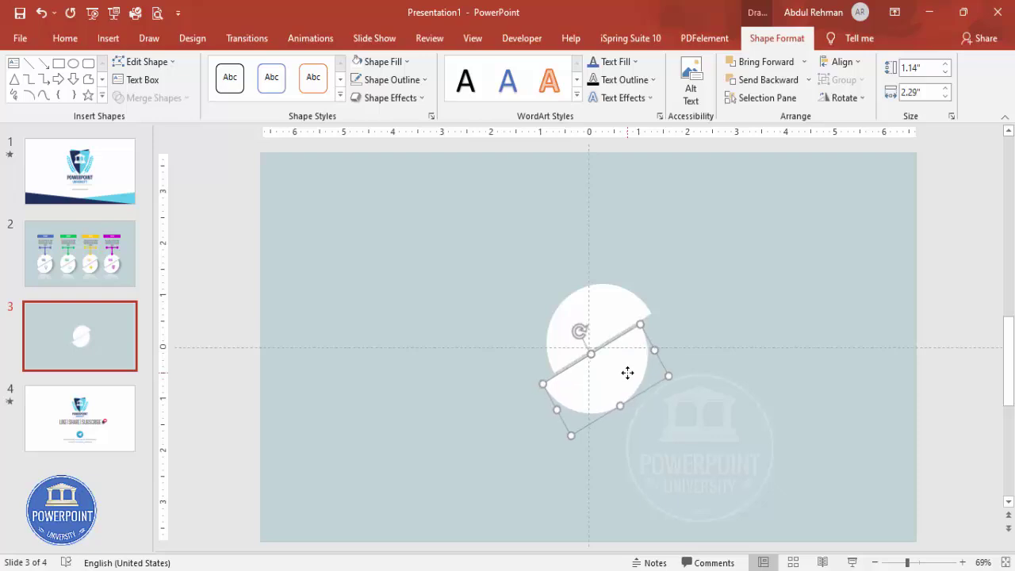
pyautogui.moveTo(713, 250); pyautogui.dragTo(460, 453)
pyautogui.moveTo(620, 384); pyautogui.dragTo(415, 443)
# - Draw an oval over the pill halves and make it slightly taller
pyautogui.click(504, 420)
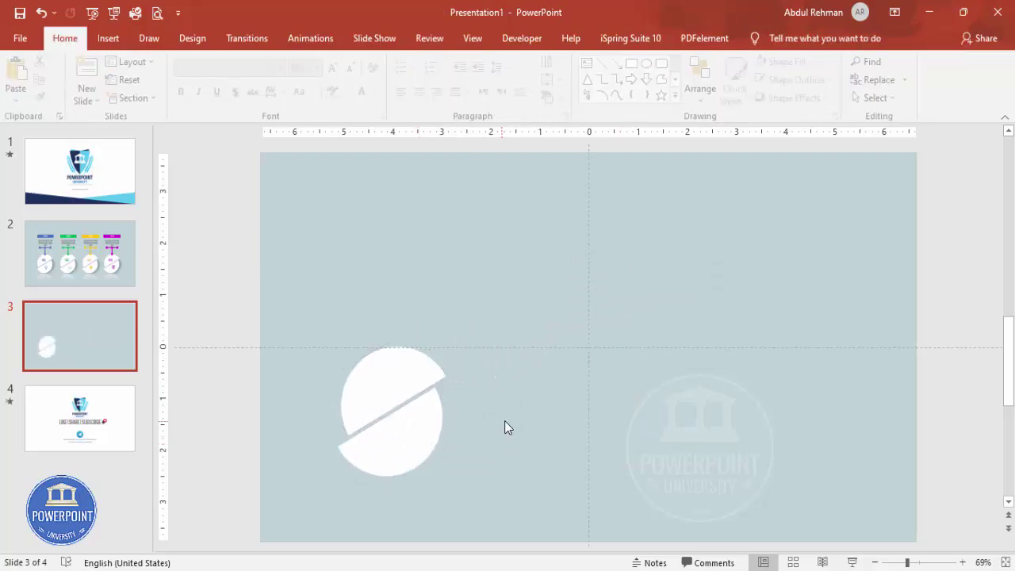
pyautogui.click(106, 44)
pyautogui.click(237, 83)
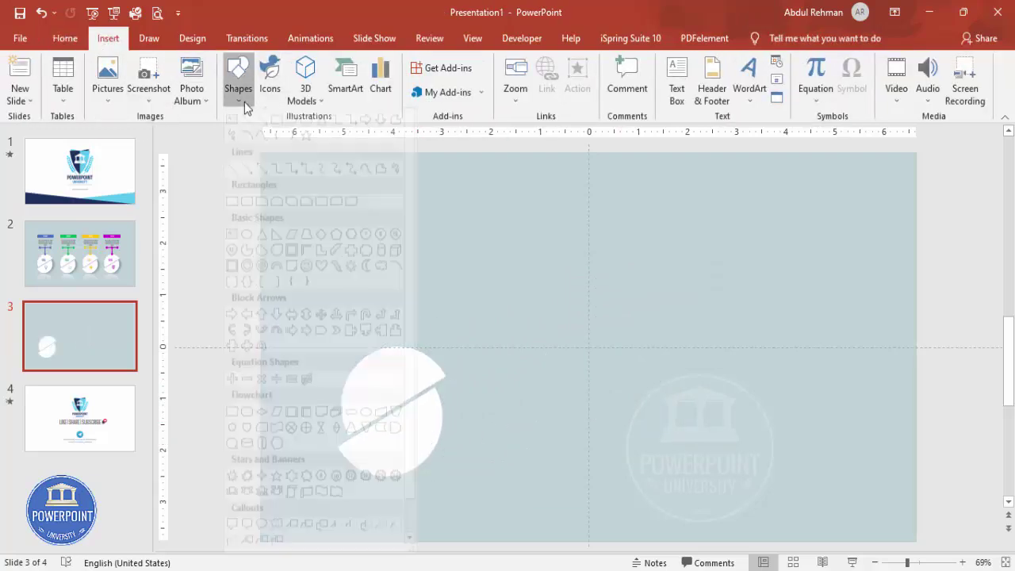
pyautogui.click(246, 249)
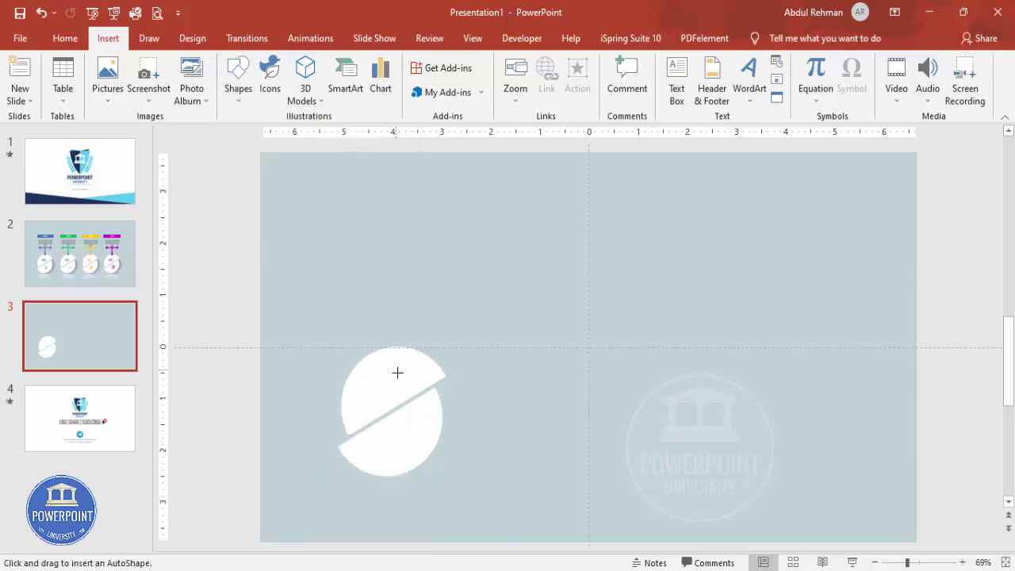
pyautogui.moveTo(357, 382); pyautogui.dragTo(469, 494)
pyautogui.moveTo(413, 381); pyautogui.dragTo(412, 364)
# - Remove the oval's outline and fill it black
pyautogui.click(389, 79)
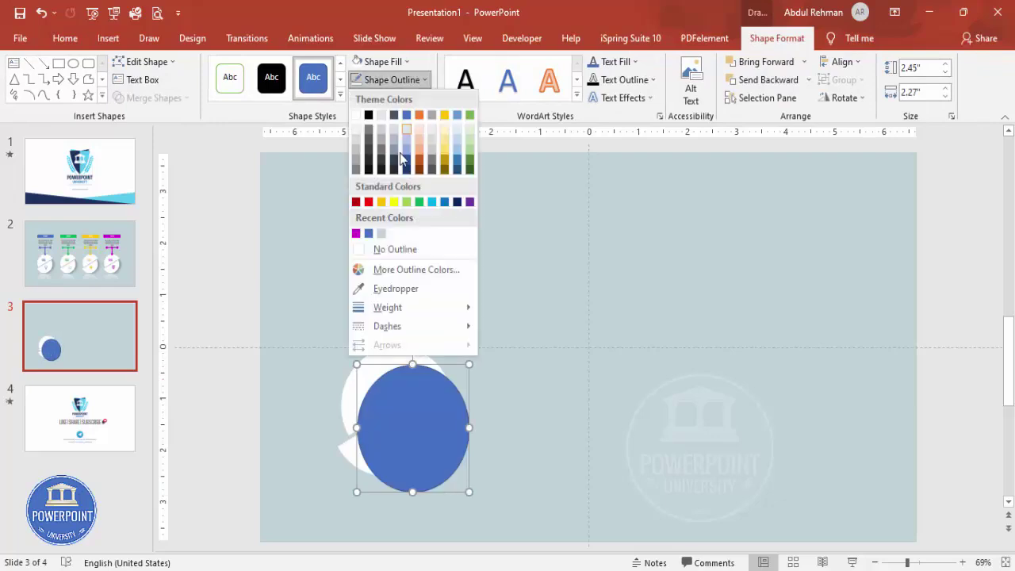
pyautogui.click(389, 251)
pyautogui.click(397, 61)
pyautogui.click(368, 99)
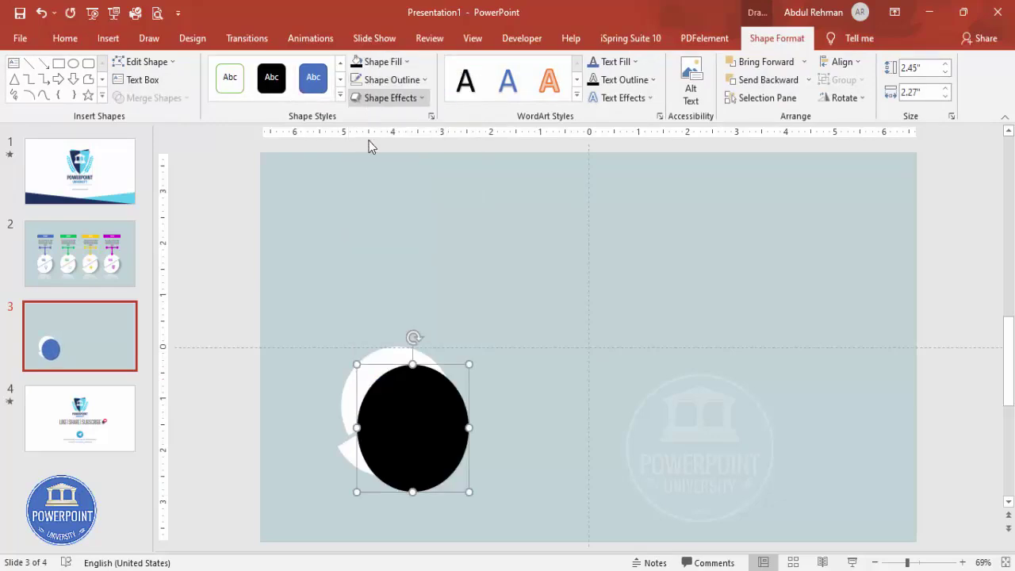
# - Give the oval 60% fill transparency and 18 pt soft edges
pyautogui.rightClick(418, 411)
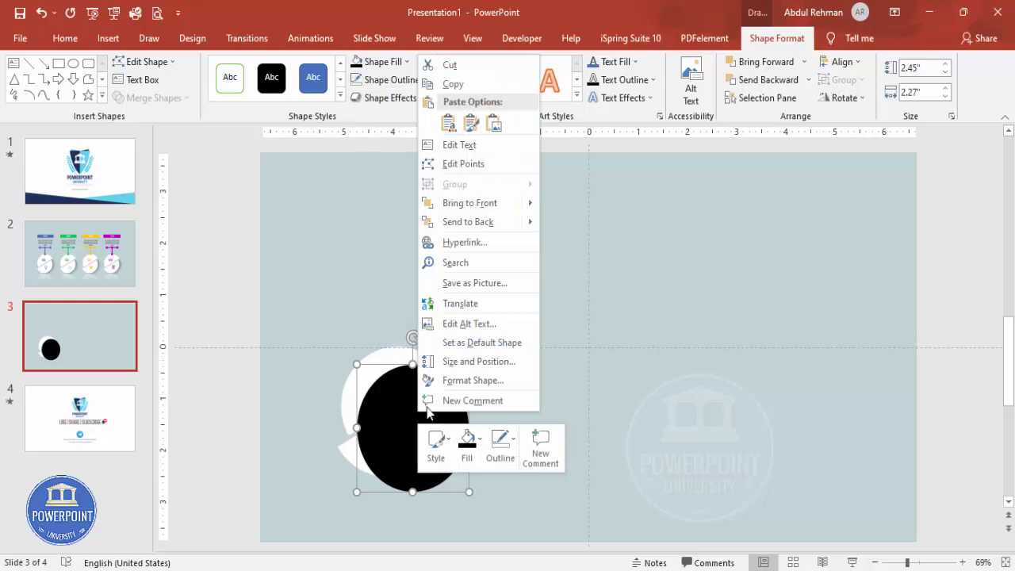
pyautogui.click(510, 375)
pyautogui.moveTo(899, 392); pyautogui.dragTo(919, 392)
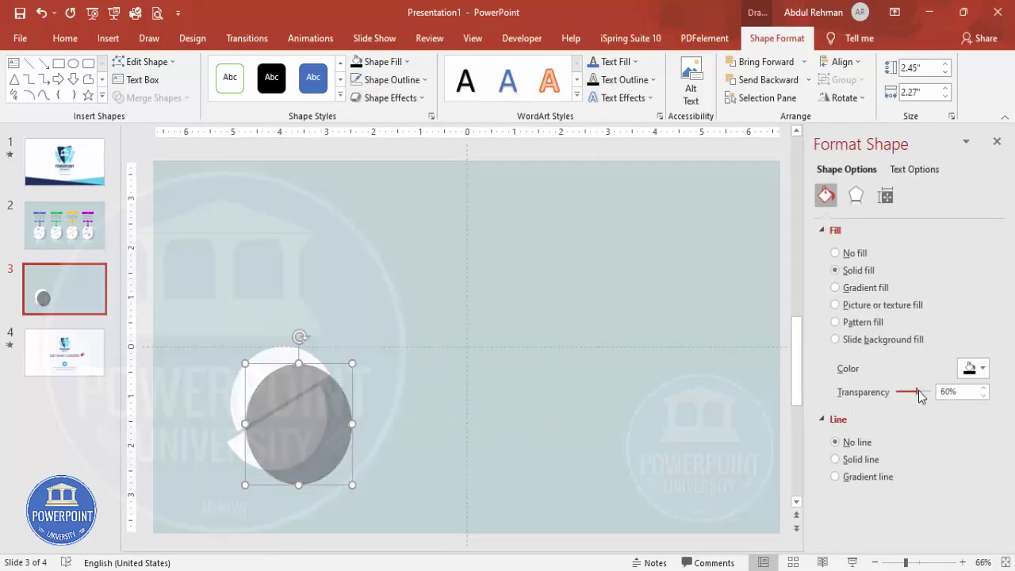
pyautogui.click(857, 198)
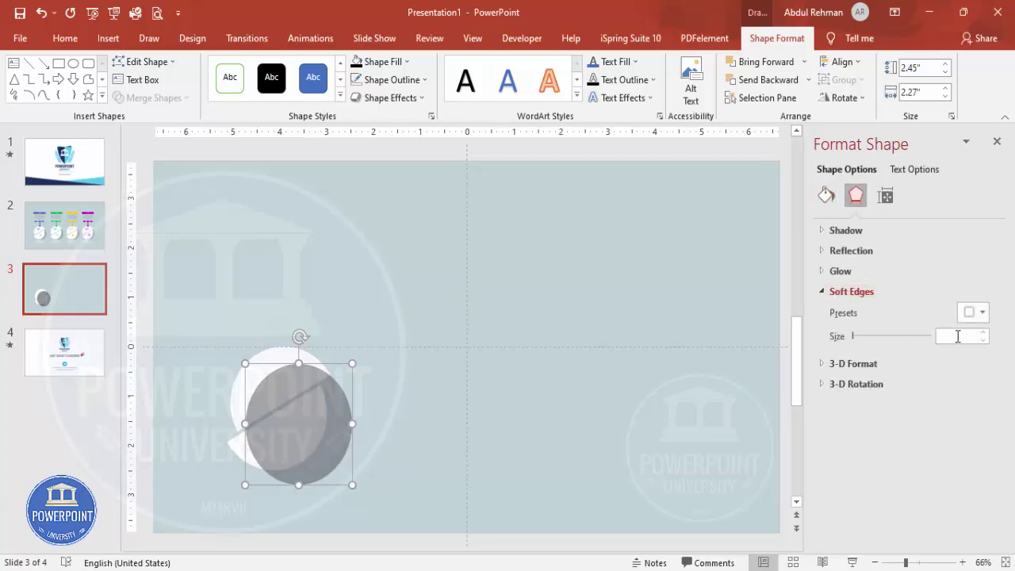
pyautogui.click(984, 334)
pyautogui.click(984, 334)
pyautogui.click(984, 333)
# - Enlarge the oval slightly and send it behind the pill halves
pyautogui.moveTo(298, 364); pyautogui.dragTo(298, 356)
pyautogui.moveTo(245, 421); pyautogui.dragTo(232, 421)
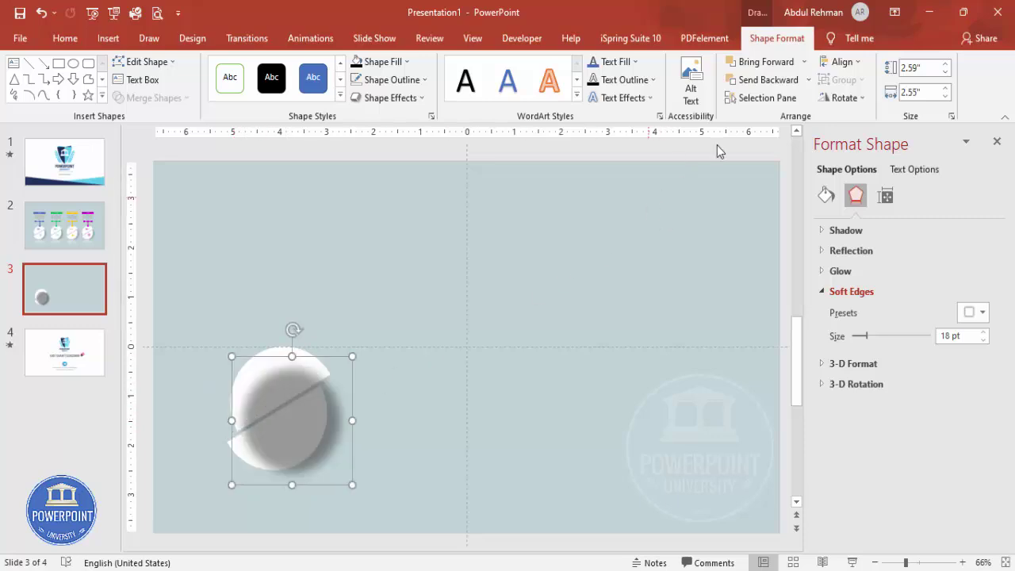
pyautogui.click(808, 80)
pyautogui.click(766, 97)
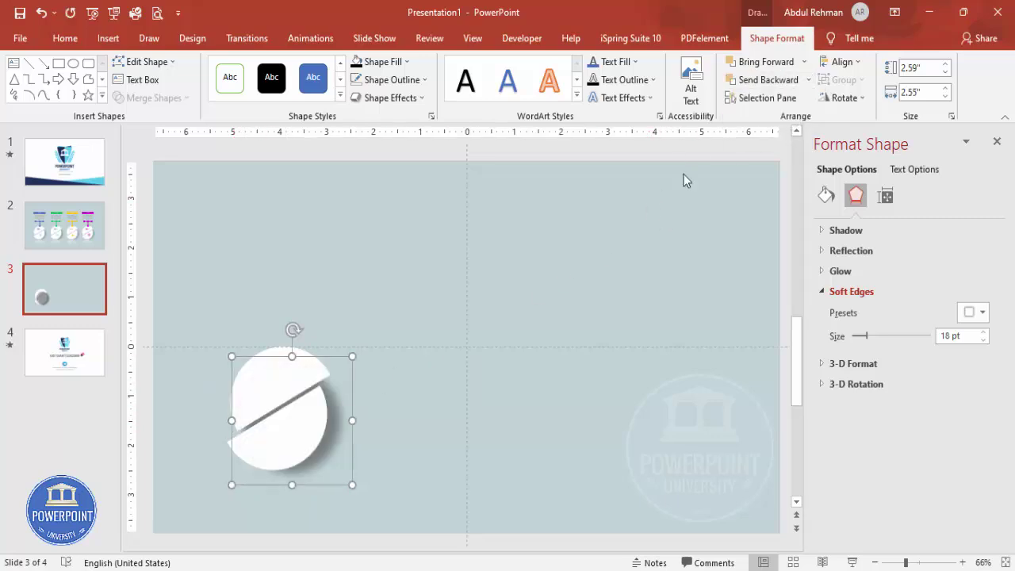
pyautogui.click(479, 276)
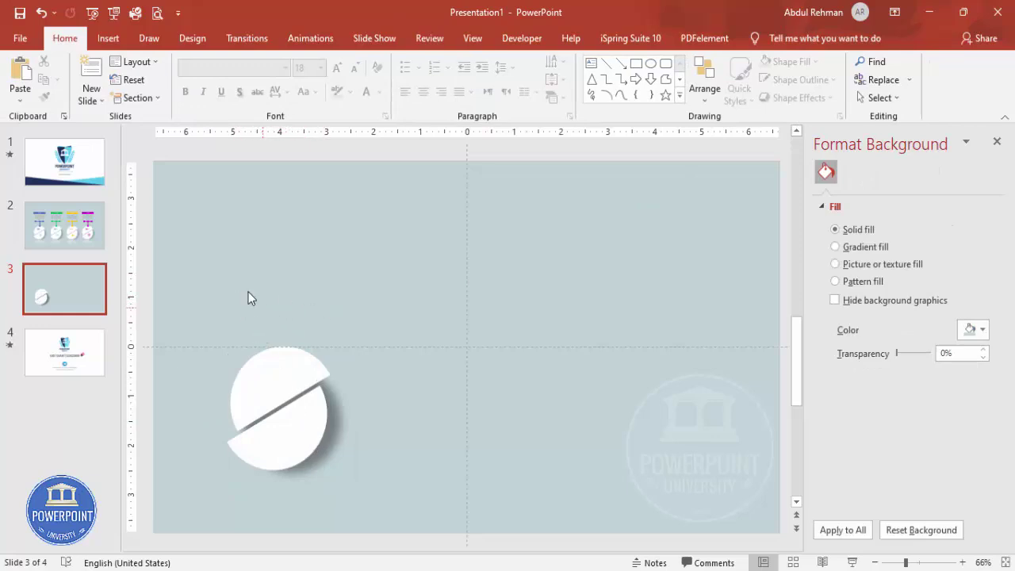
# - Draw a short horizontal line above the pill
pyautogui.click(108, 38)
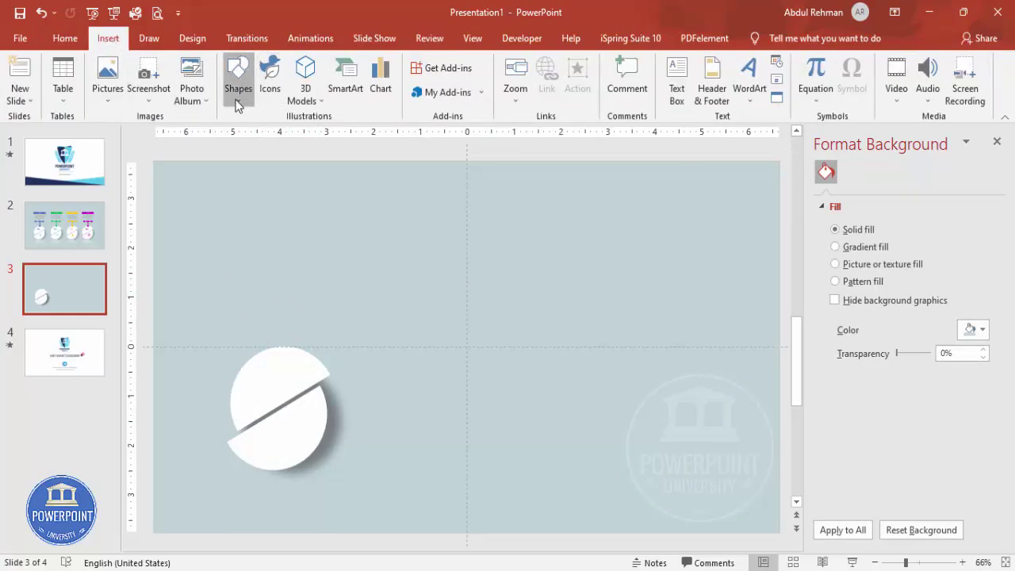
pyautogui.click(237, 83)
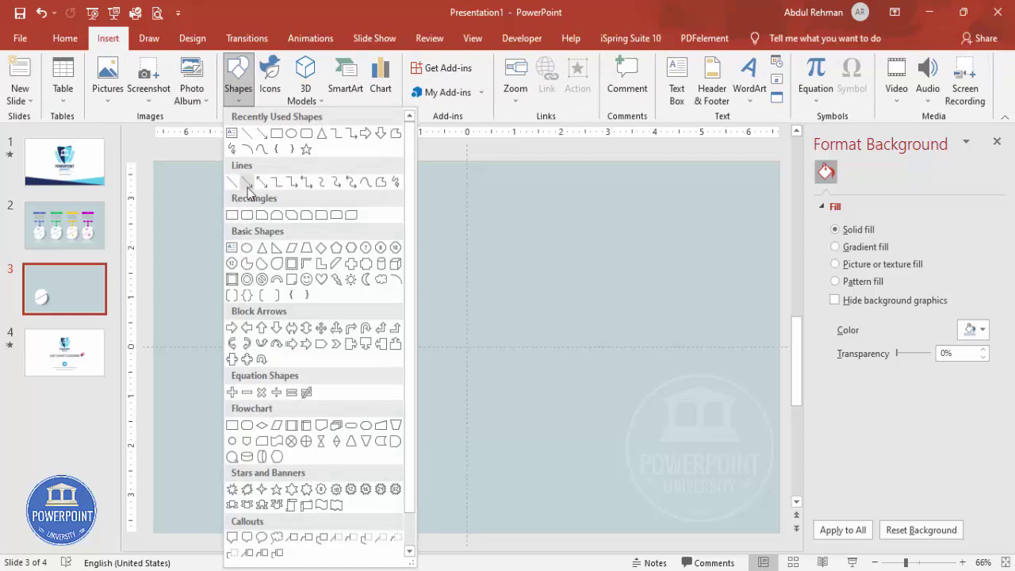
pyautogui.click(236, 184)
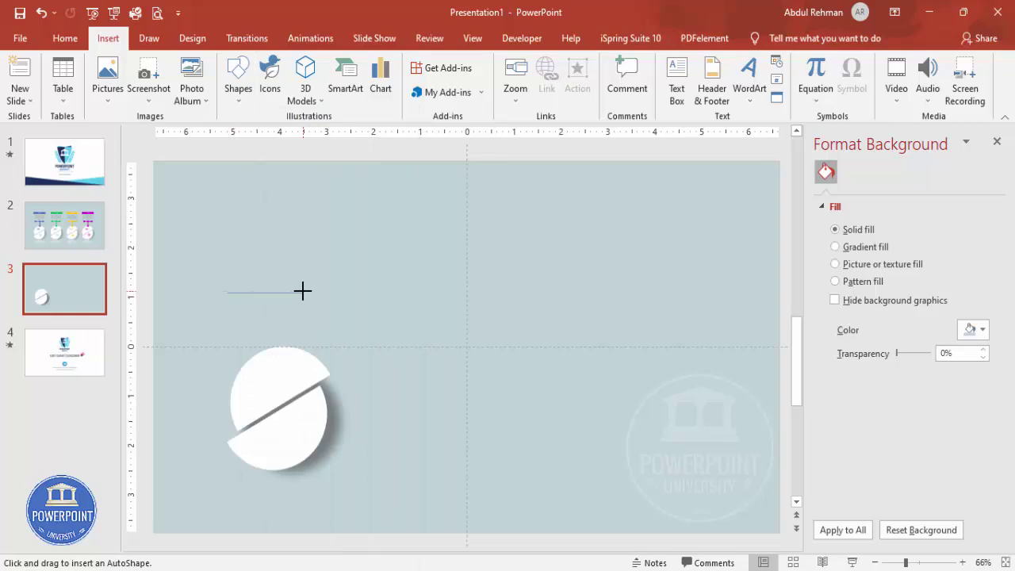
pyautogui.moveTo(307, 291); pyautogui.dragTo(307, 293)
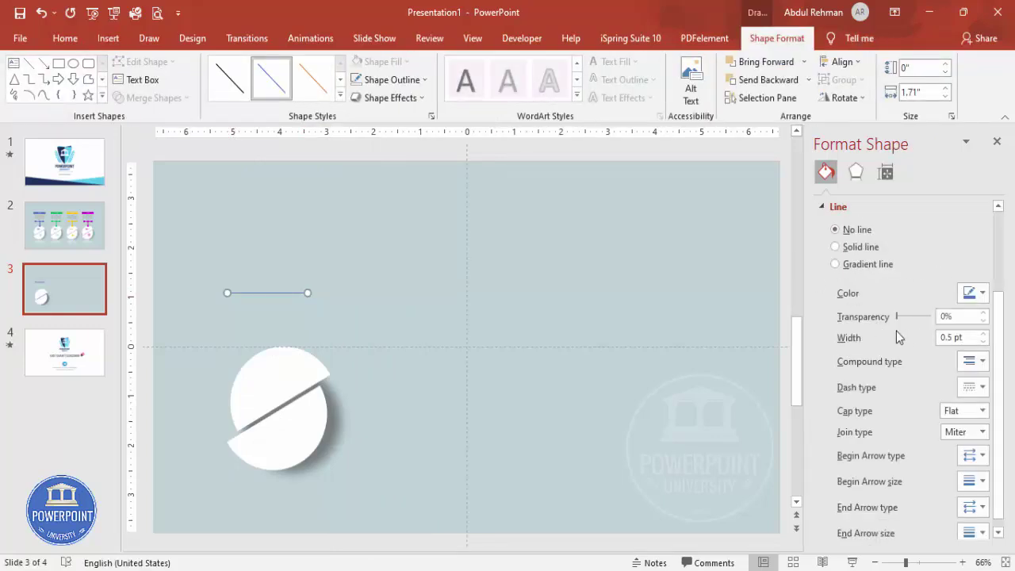
# - Make the line solid, 4 pt wide, with Oval Arrow begin and end types
pyautogui.click(984, 336)
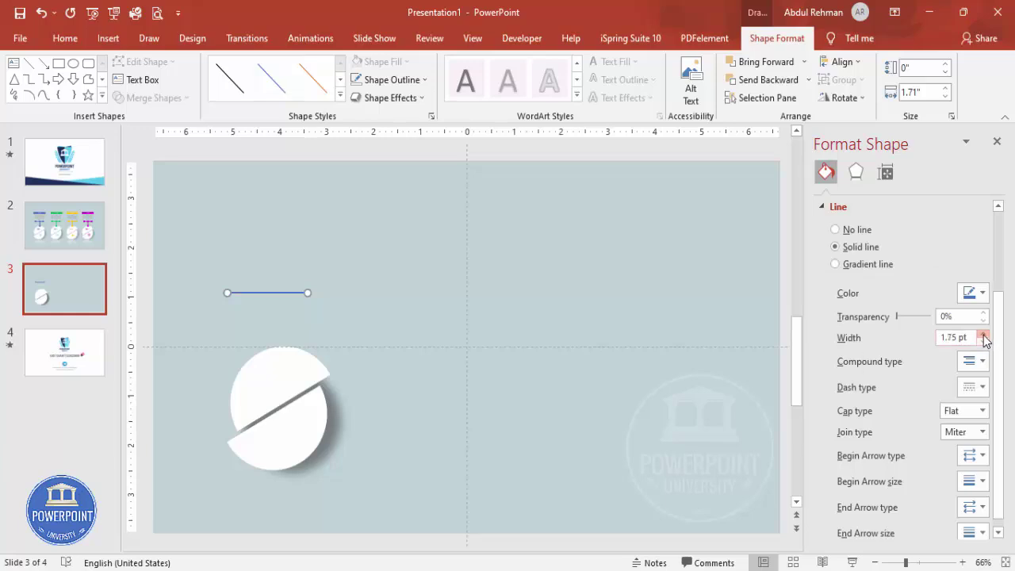
pyautogui.click(983, 336)
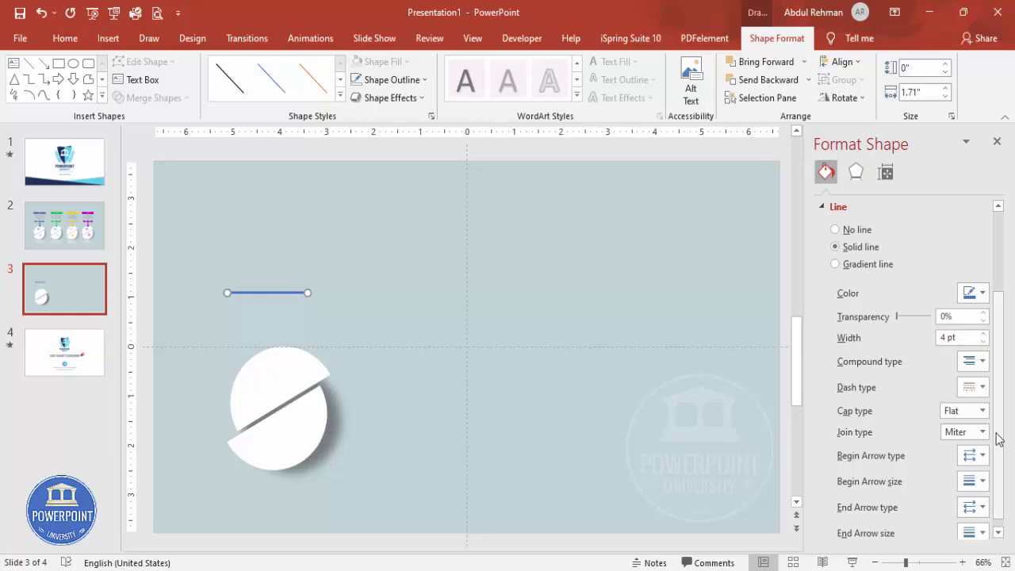
pyautogui.scroll(-1, 1001, 432)
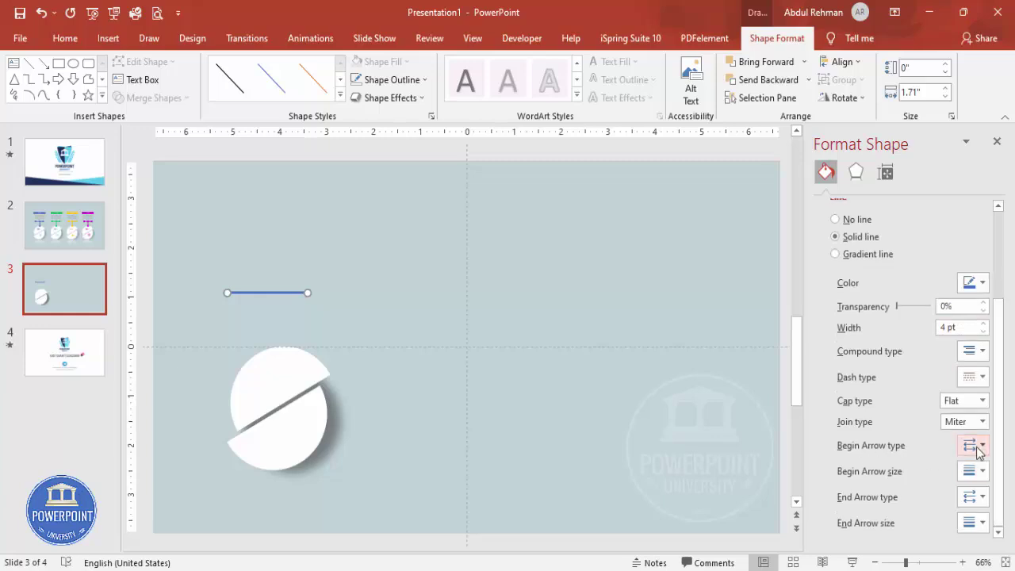
pyautogui.click(984, 446)
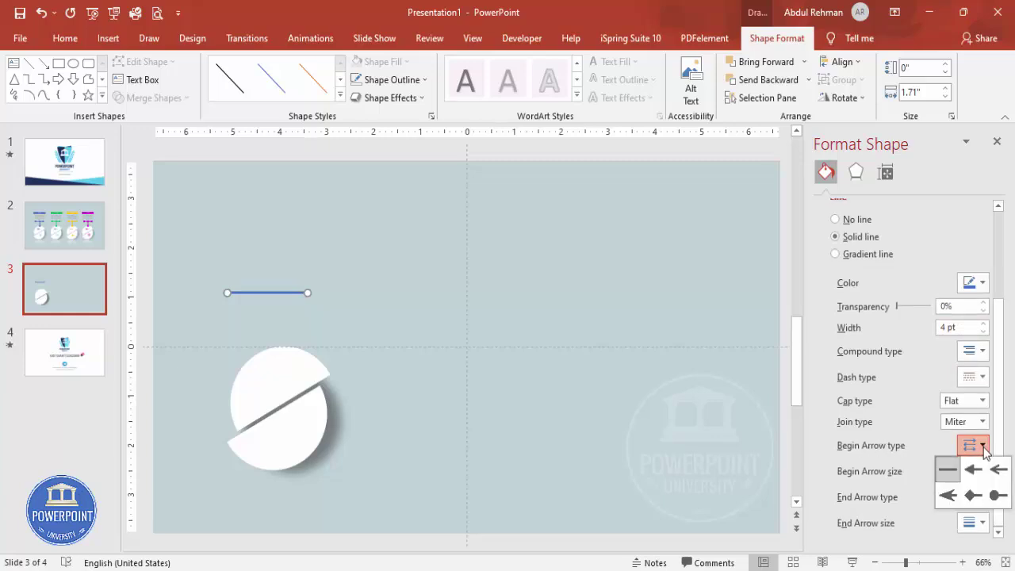
pyautogui.click(998, 496)
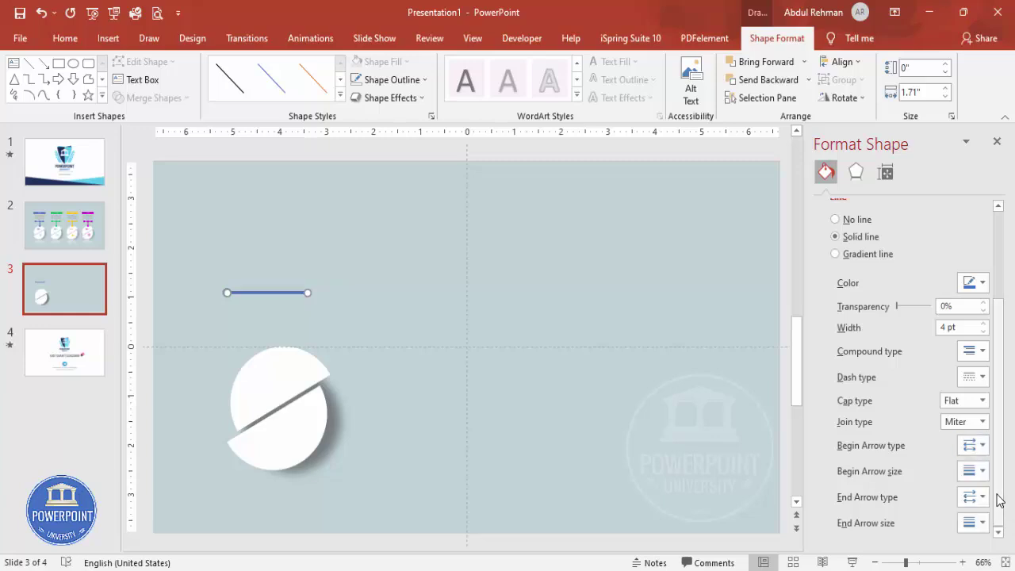
pyautogui.click(983, 497)
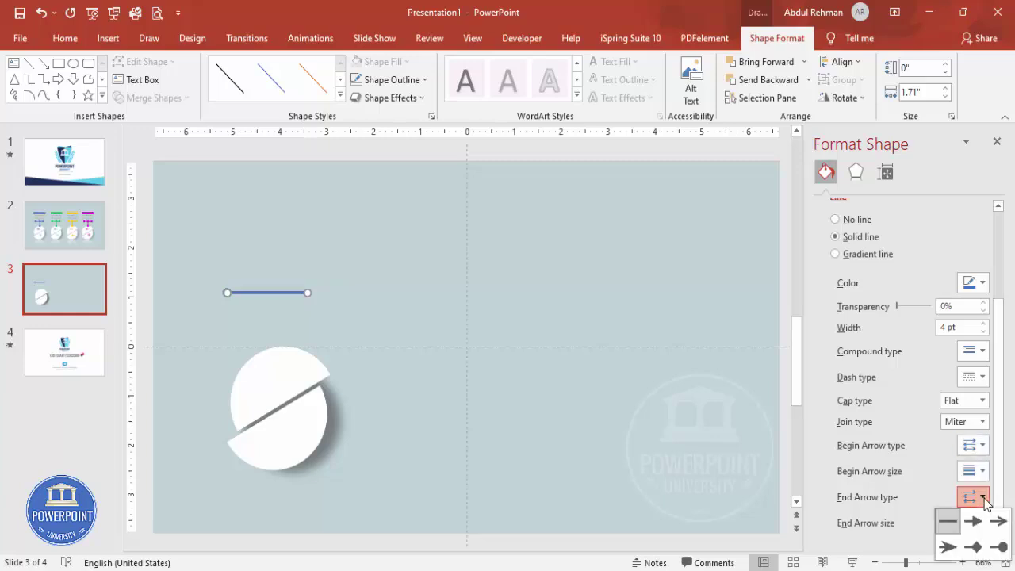
pyautogui.click(1001, 547)
pyautogui.click(371, 306)
# - Duplicate the line, rotate it 90° and join it between the bar's midpoint and the pill
pyautogui.click(290, 293)
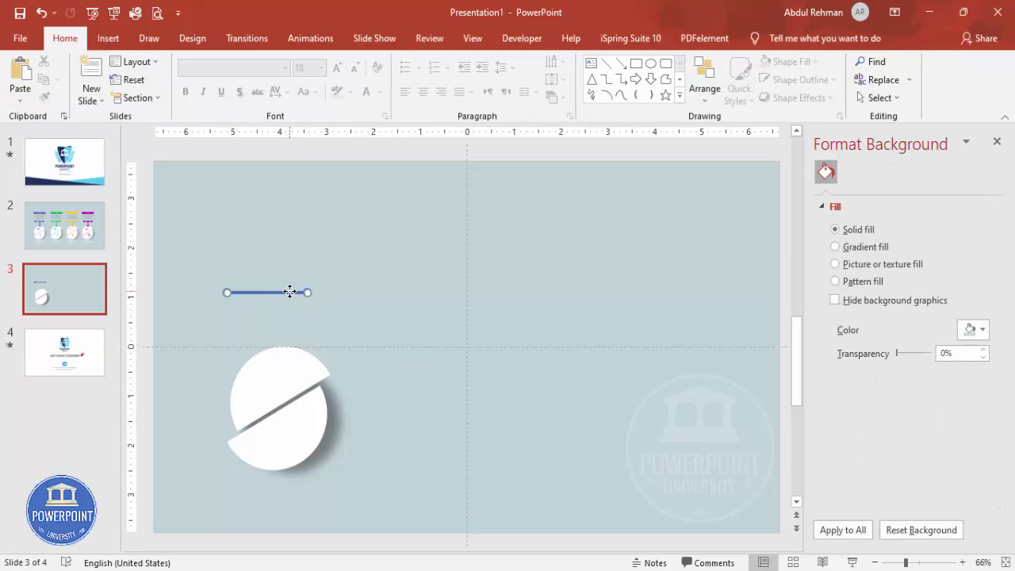
pyautogui.hotkey('ctrl', 'd')
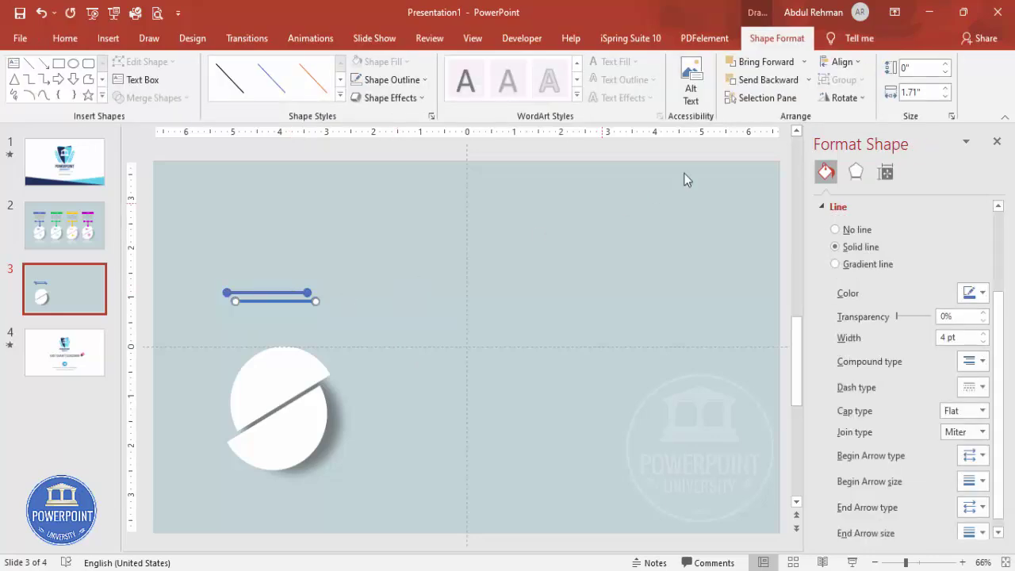
pyautogui.click(843, 97)
pyautogui.click(872, 116)
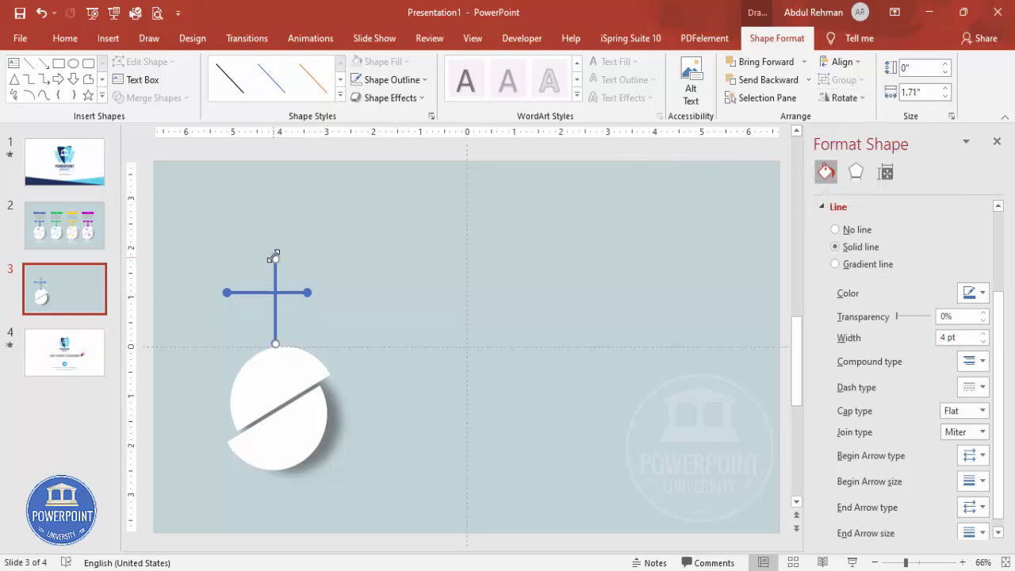
pyautogui.moveTo(275, 259); pyautogui.dragTo(297, 290)
pyautogui.click(354, 272)
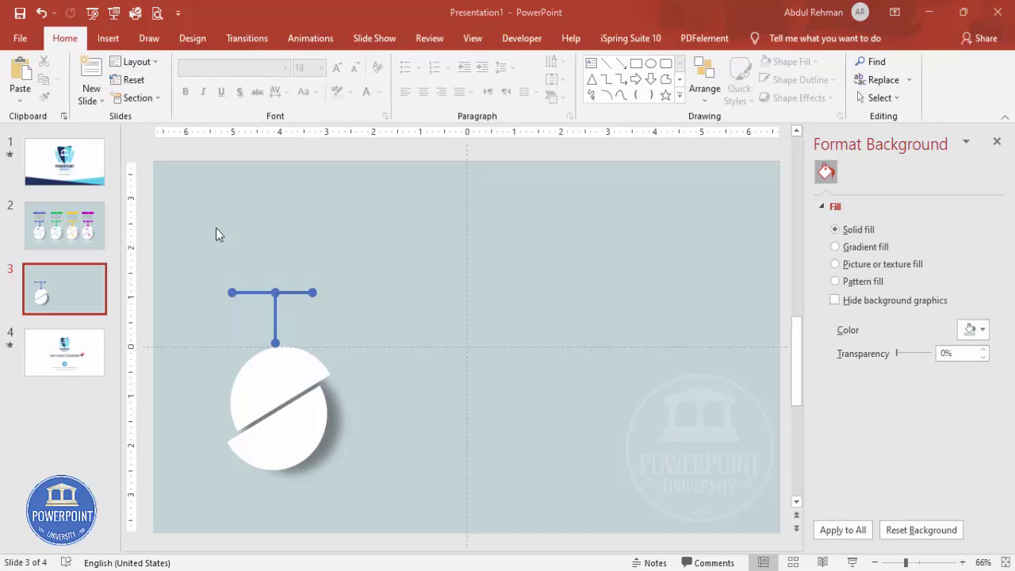
# - Add a text box above the connector with =lorem() text, trimmed from 'Fusce posuere' onward
pyautogui.click(107, 38)
pyautogui.click(676, 83)
pyautogui.moveTo(209, 219); pyautogui.dragTo(343, 266)
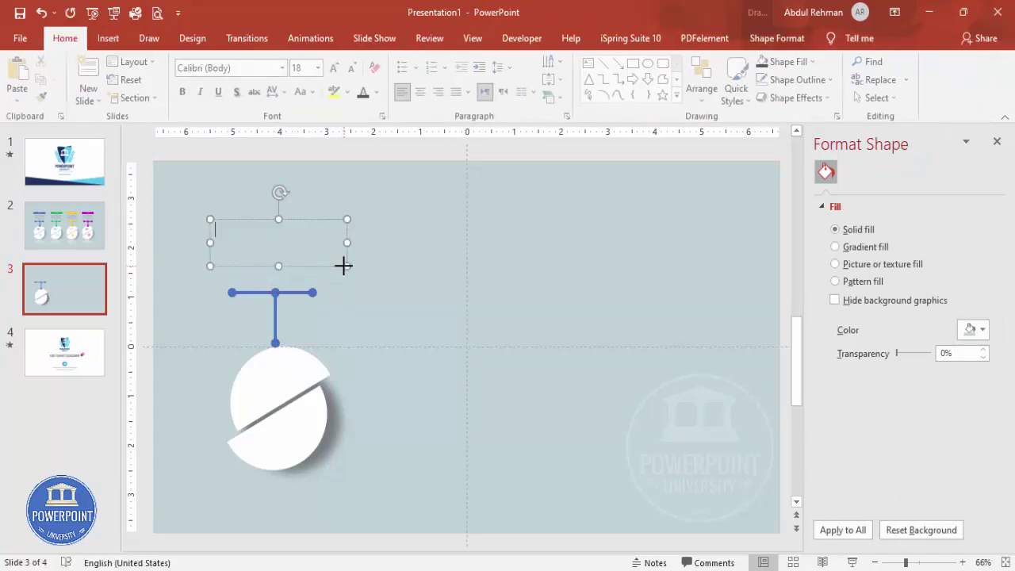
pyautogui.write('=lorem()')
pyautogui.press('Return')
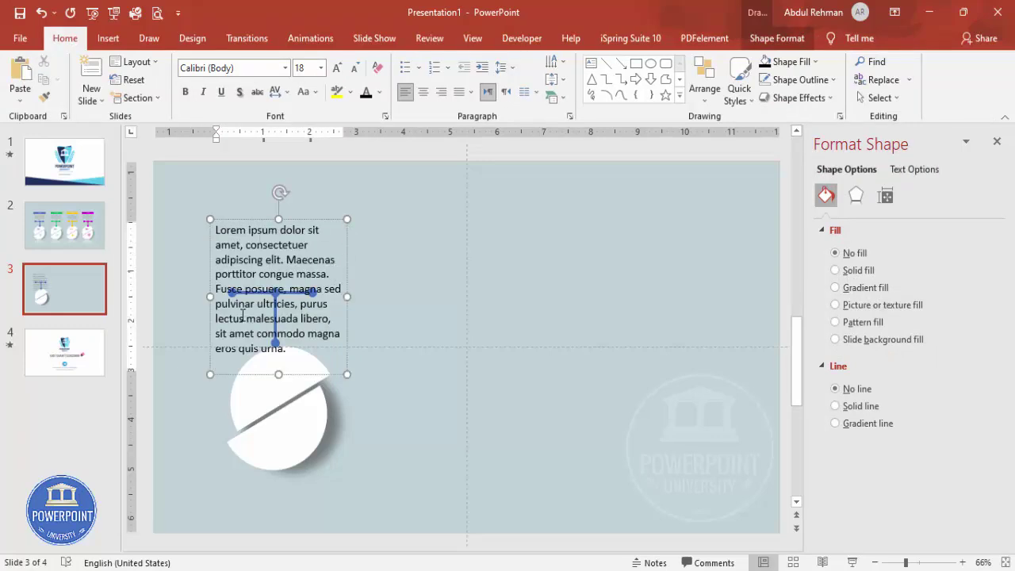
pyautogui.moveTo(217, 289); pyautogui.dragTo(379, 358)
pyautogui.press('BackSpace')
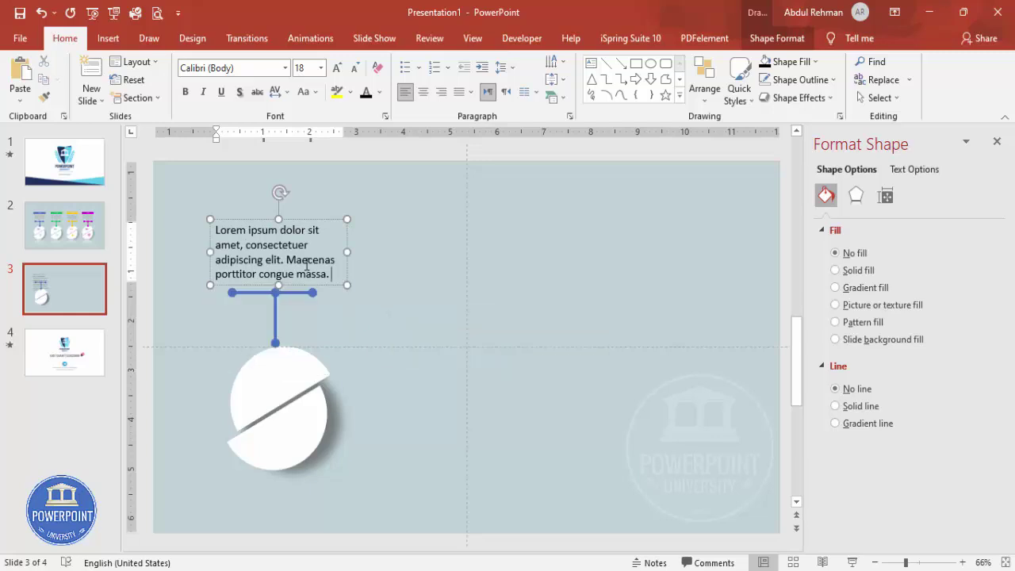
# - Centre the paragraph, reduce it to 11 pt and narrow the box
pyautogui.click(310, 217)
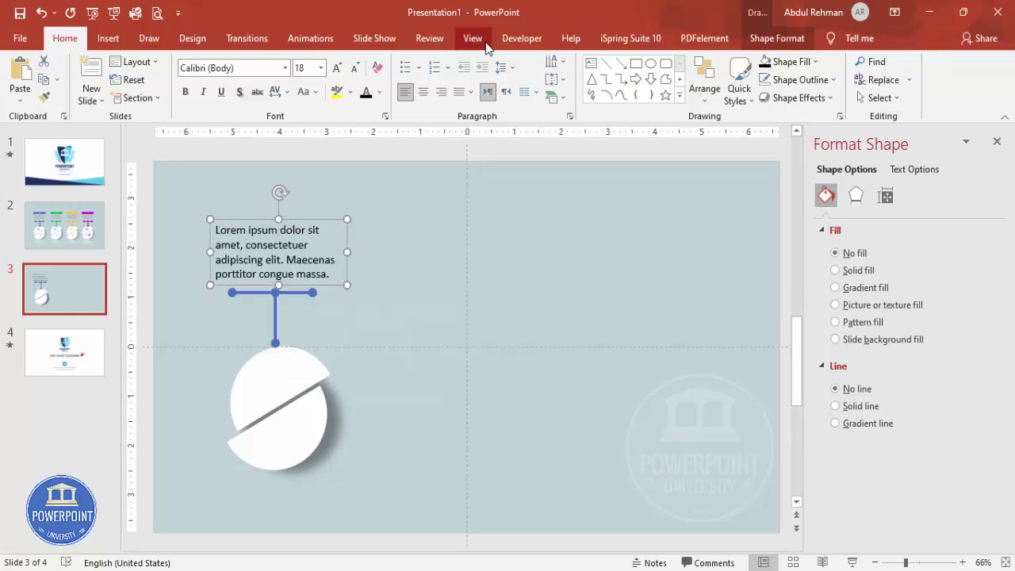
pyautogui.click(423, 92)
pyautogui.click(355, 71)
pyautogui.click(355, 71)
pyautogui.click(355, 72)
pyautogui.click(355, 72)
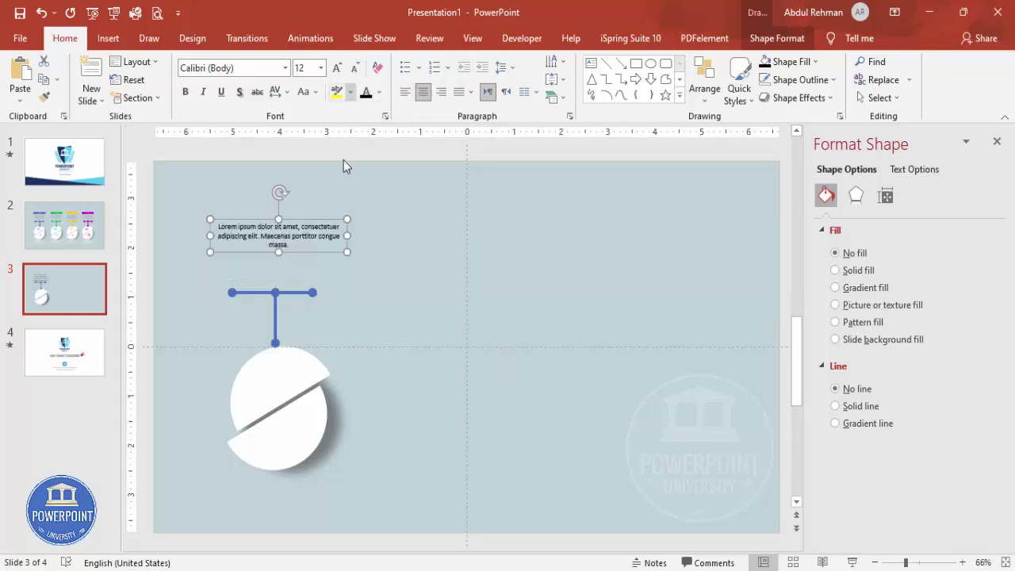
pyautogui.moveTo(346, 237); pyautogui.dragTo(305, 246)
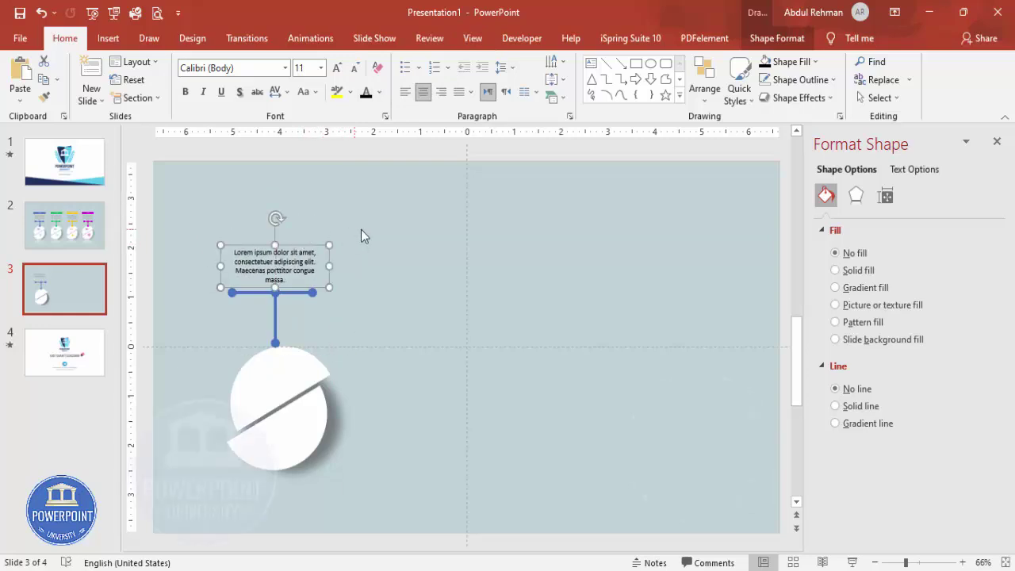
pyautogui.click(361, 235)
pyautogui.click(108, 38)
# - Draw an outline-free blue rectangle just above the lorem ipsum paragraph
pyautogui.click(238, 80)
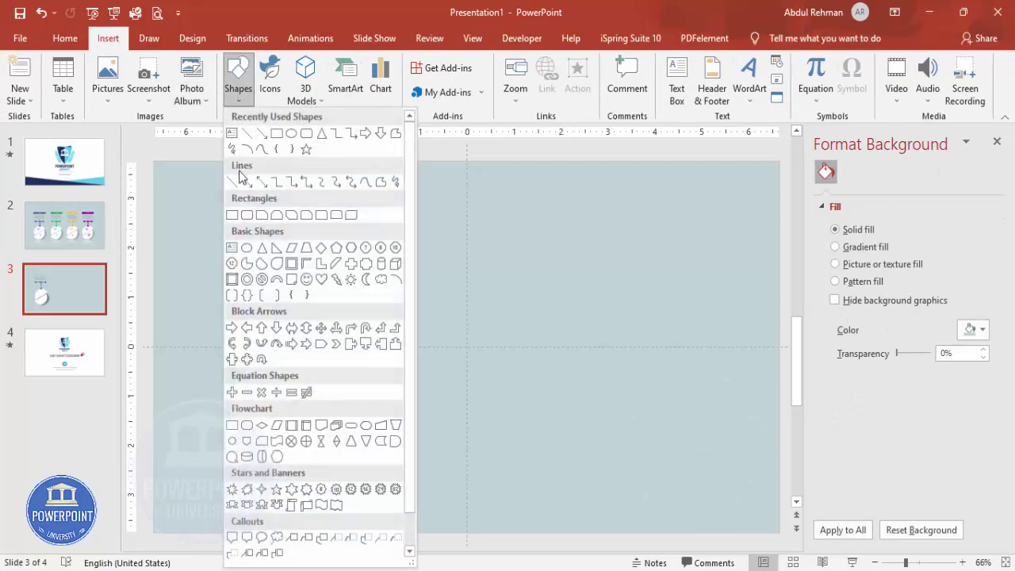
pyautogui.click(248, 215)
pyautogui.moveTo(221, 206); pyautogui.dragTo(331, 228)
pyautogui.click(391, 79)
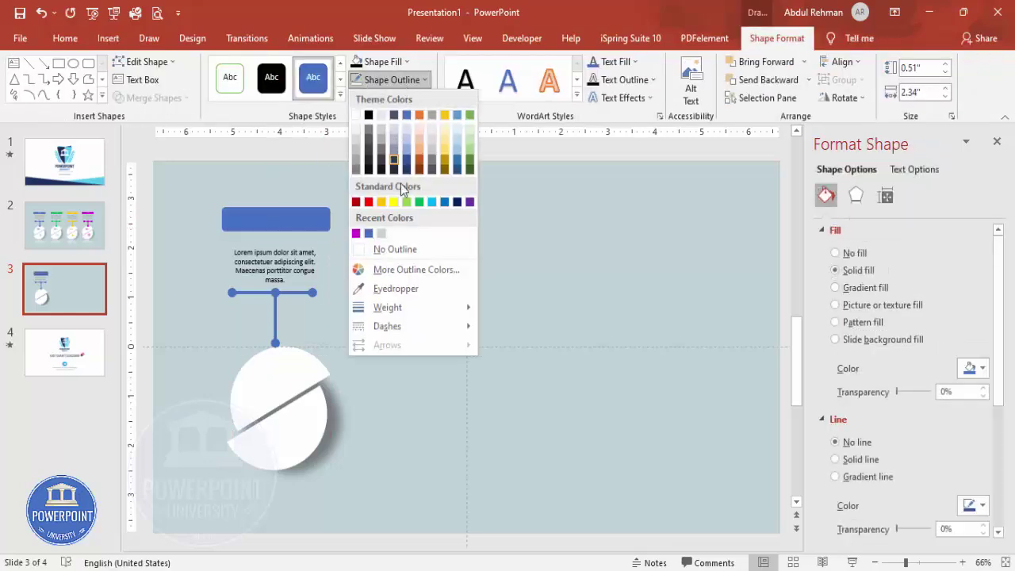
pyautogui.click(413, 248)
pyautogui.moveTo(294, 217); pyautogui.dragTo(295, 227)
pyautogui.click(415, 228)
# - Add centred white 'TITLE' text aligned over the blue rectangle
pyautogui.click(107, 38)
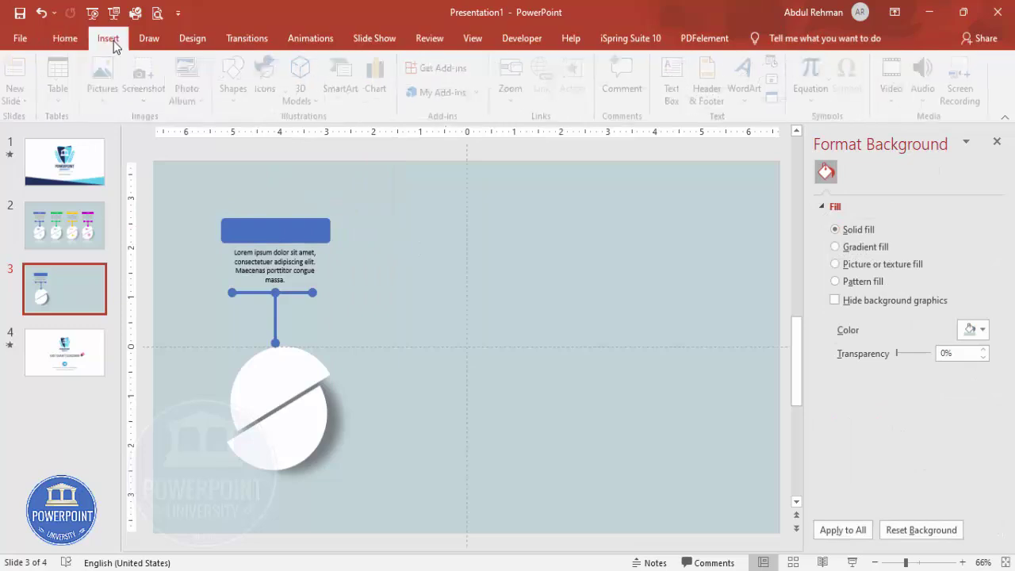
pyautogui.click(676, 84)
pyautogui.moveTo(247, 226); pyautogui.dragTo(328, 234)
pyautogui.write('T')
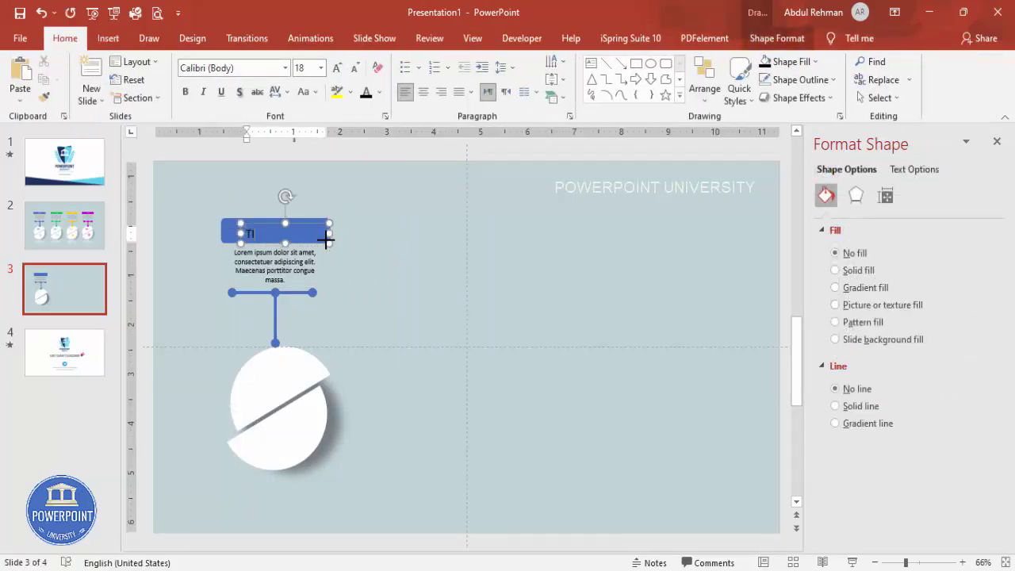
pyautogui.write('ITLE')
pyautogui.click(306, 223)
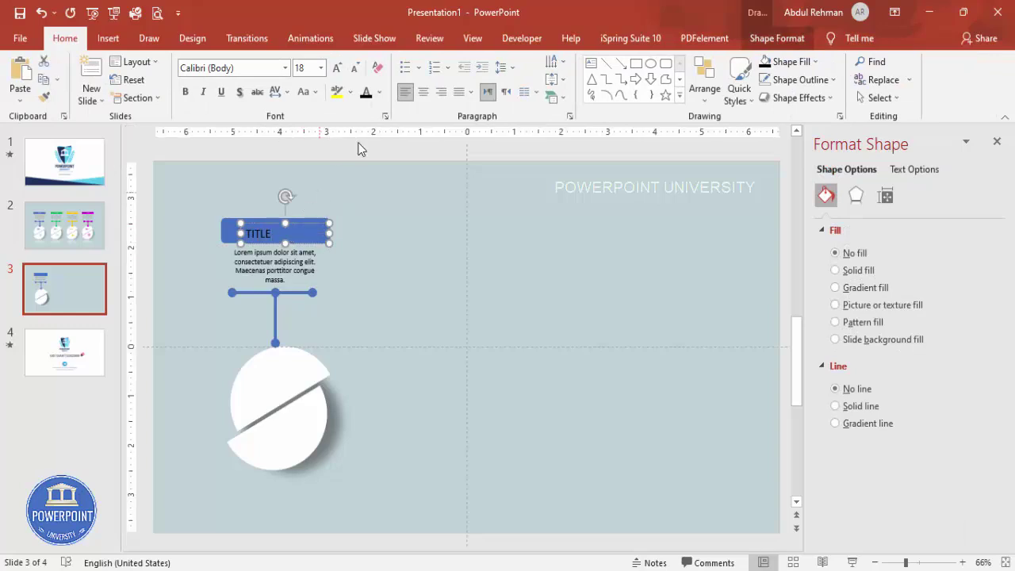
pyautogui.click(422, 94)
pyautogui.click(381, 94)
pyautogui.click(369, 130)
pyautogui.moveTo(303, 225); pyautogui.dragTo(291, 220)
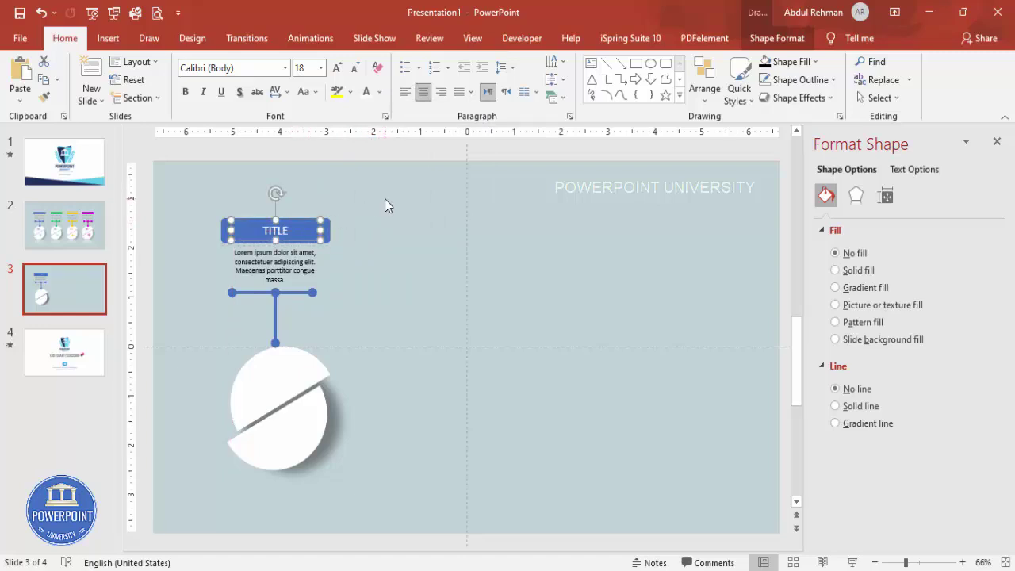
pyautogui.click(389, 272)
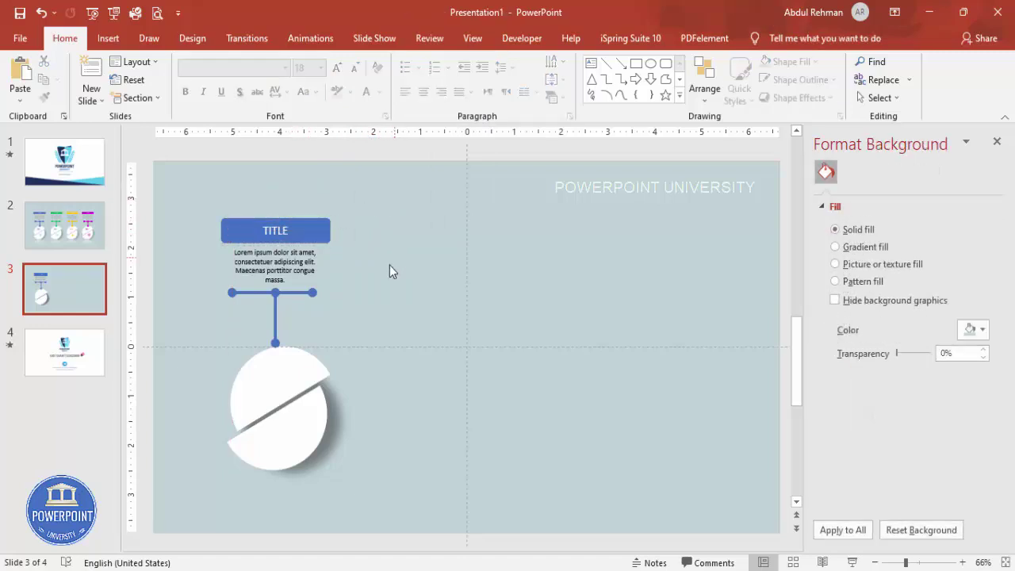
# - Add a centred, bold '01' text box on the pill's upper half
pyautogui.click(107, 38)
pyautogui.click(676, 82)
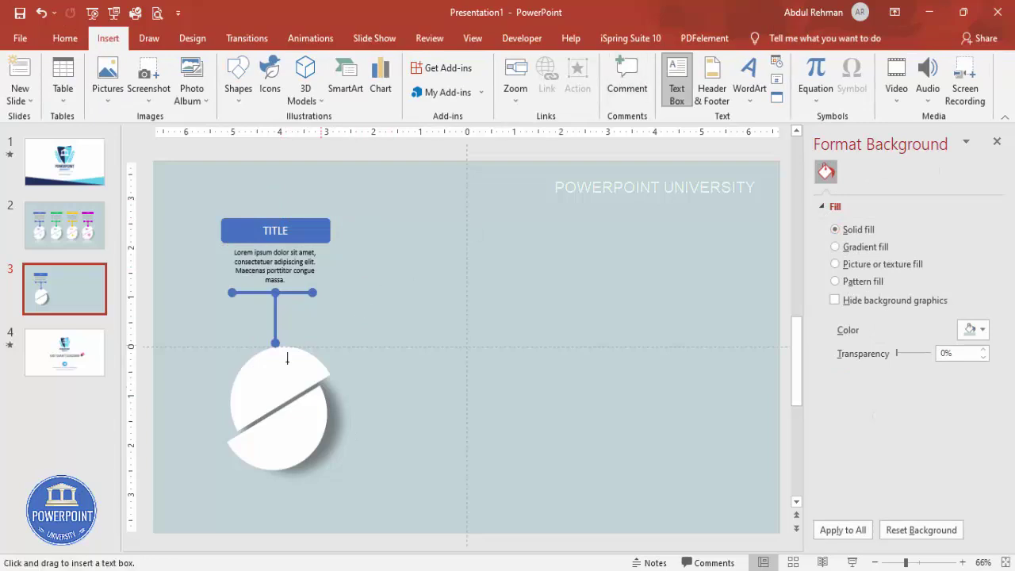
pyautogui.moveTo(261, 366); pyautogui.dragTo(309, 381)
pyautogui.write('01')
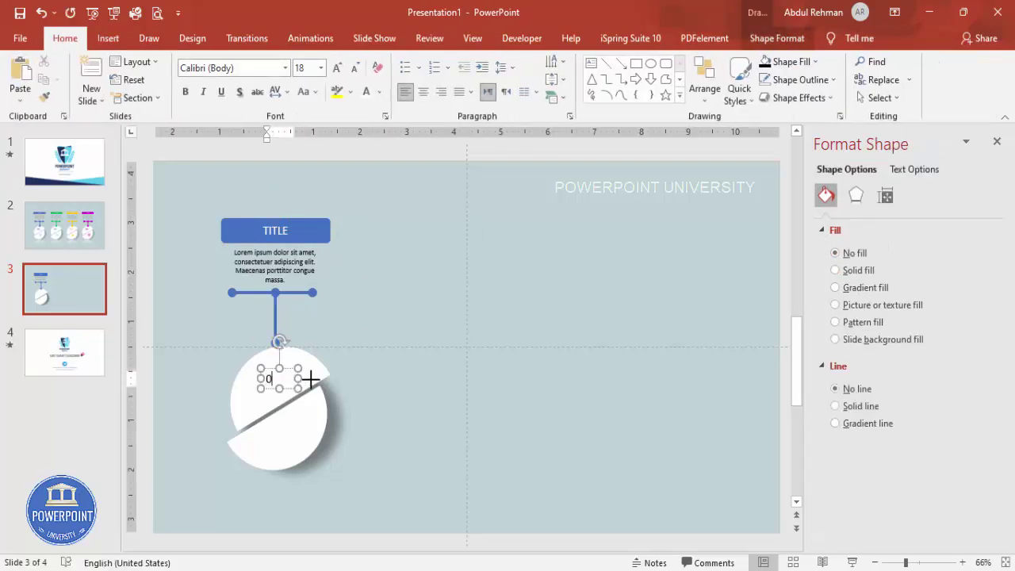
pyautogui.click(424, 92)
pyautogui.click(185, 92)
pyautogui.click(379, 92)
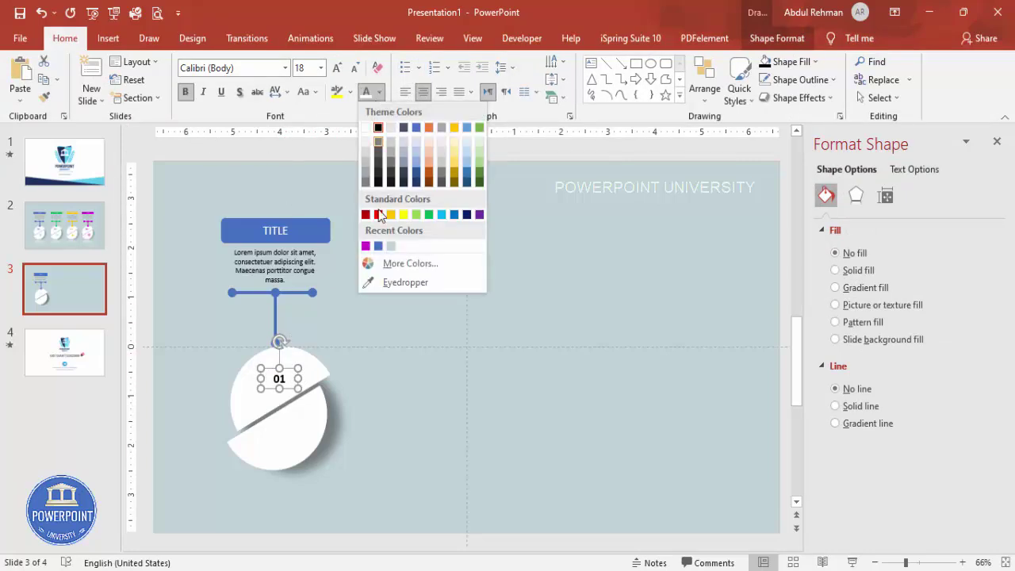